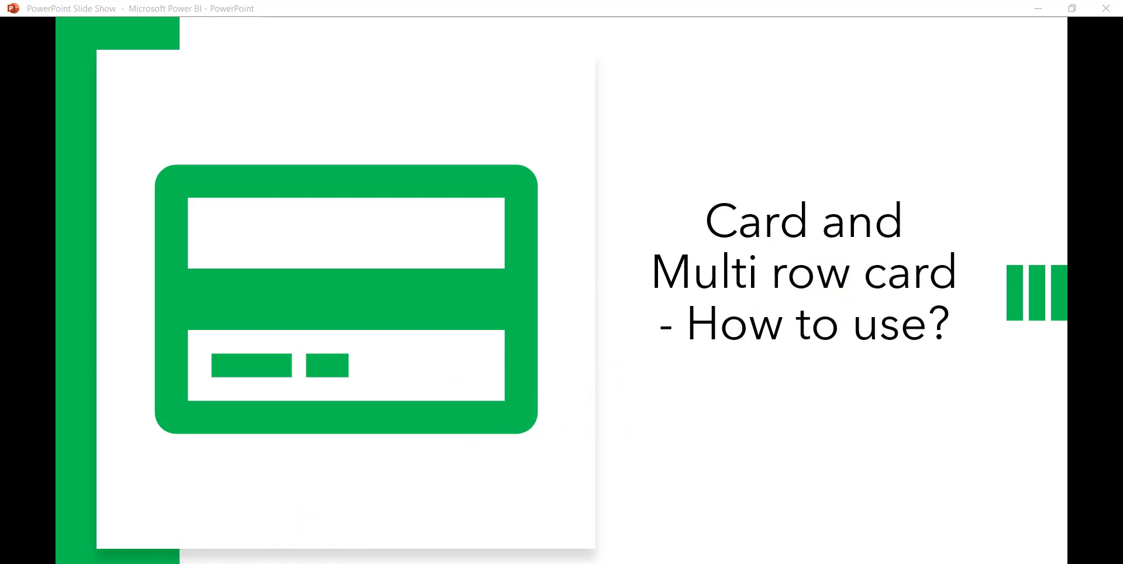
Open the recent report "Pie Chart Vs Clustered bar chart or Clustered column chart" in Power BI Desktop and add a new page
{"action": "key", "text": "super"}
{"action": "type", "text": "powe"}
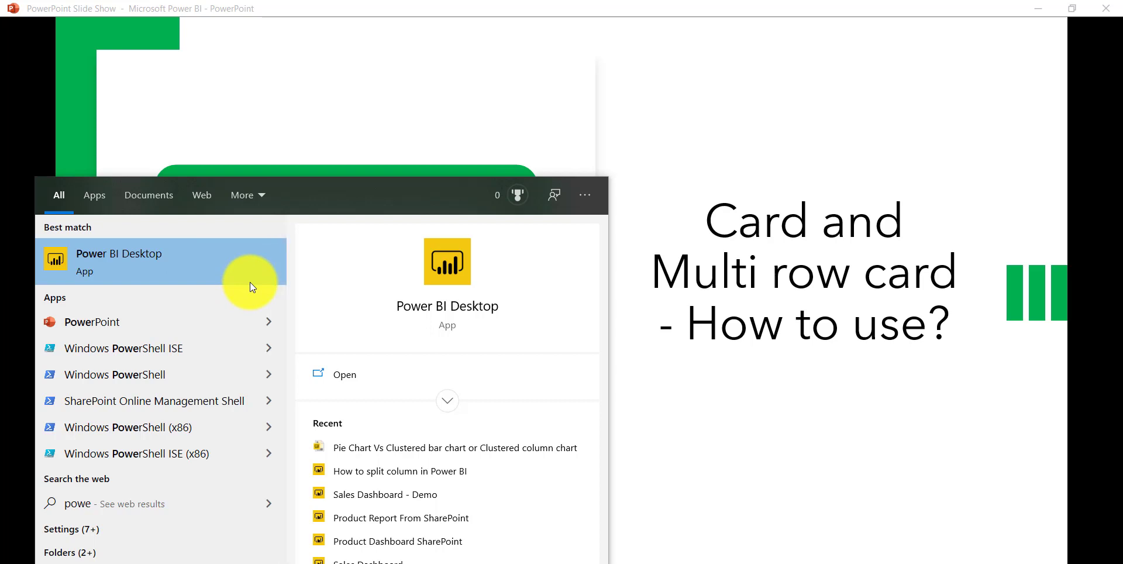
{"action": "left_click", "coordinate": [364, 447]}
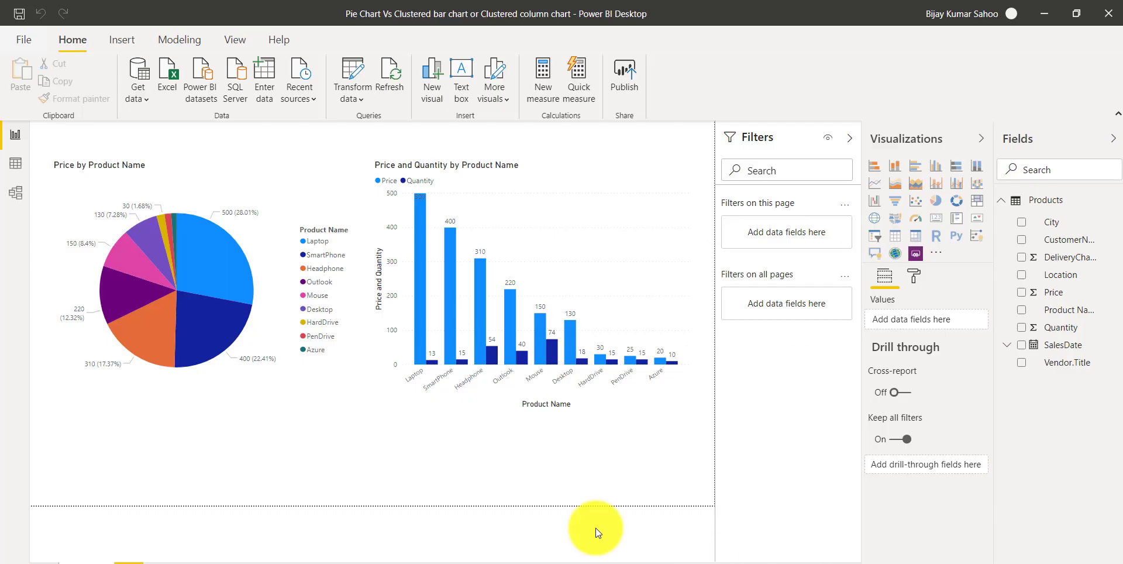
{"action": "left_click", "coordinate": [1076, 13]}
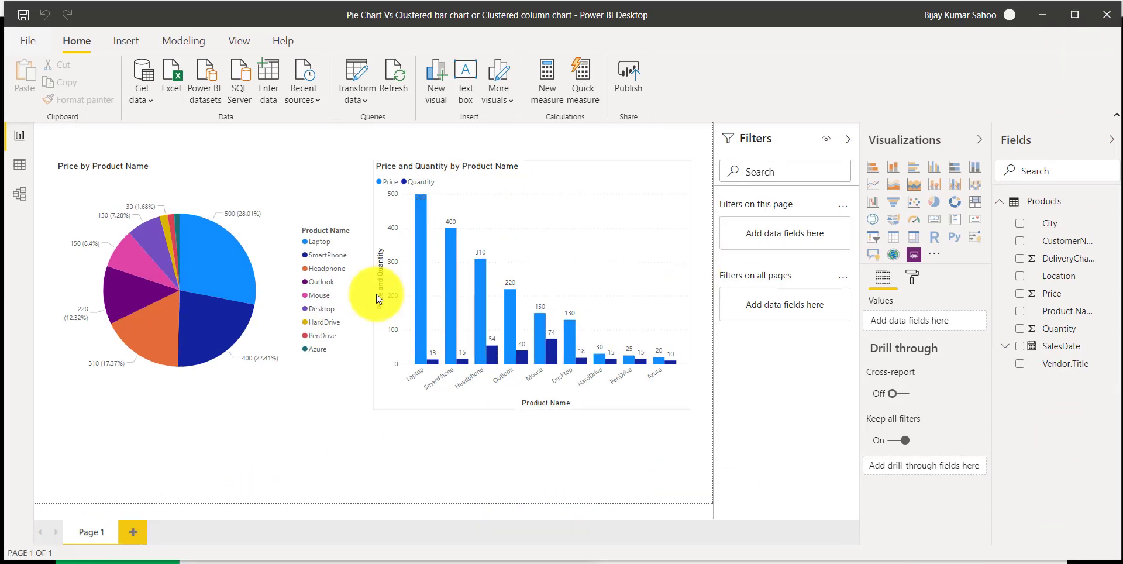
{"action": "left_click", "coordinate": [134, 534]}
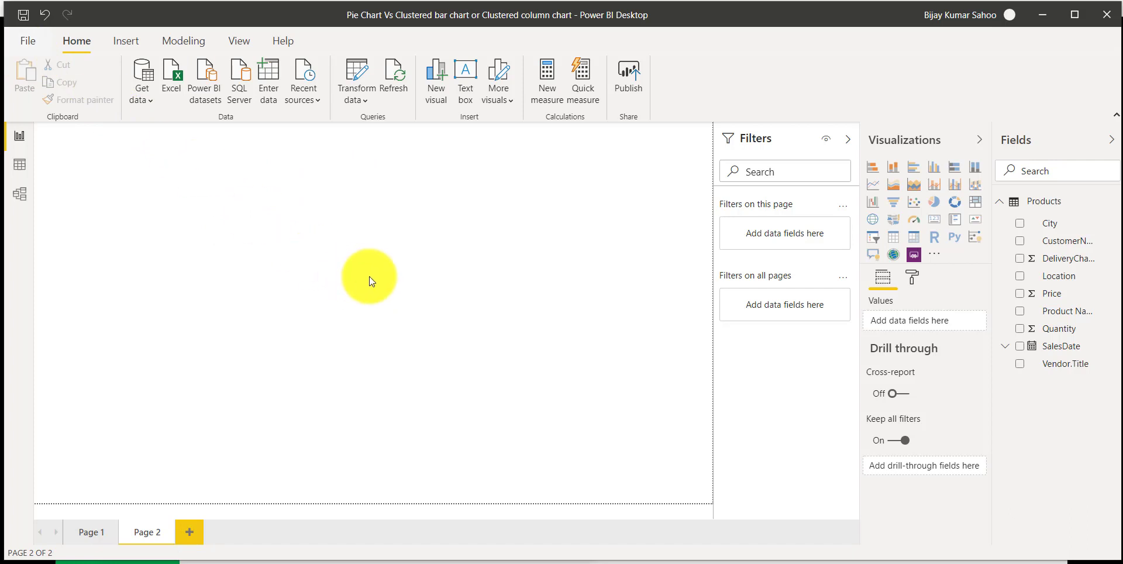
Add a card visual near the upper-left area of the blank page and show the Price field in it
{"action": "left_click", "coordinate": [934, 219]}
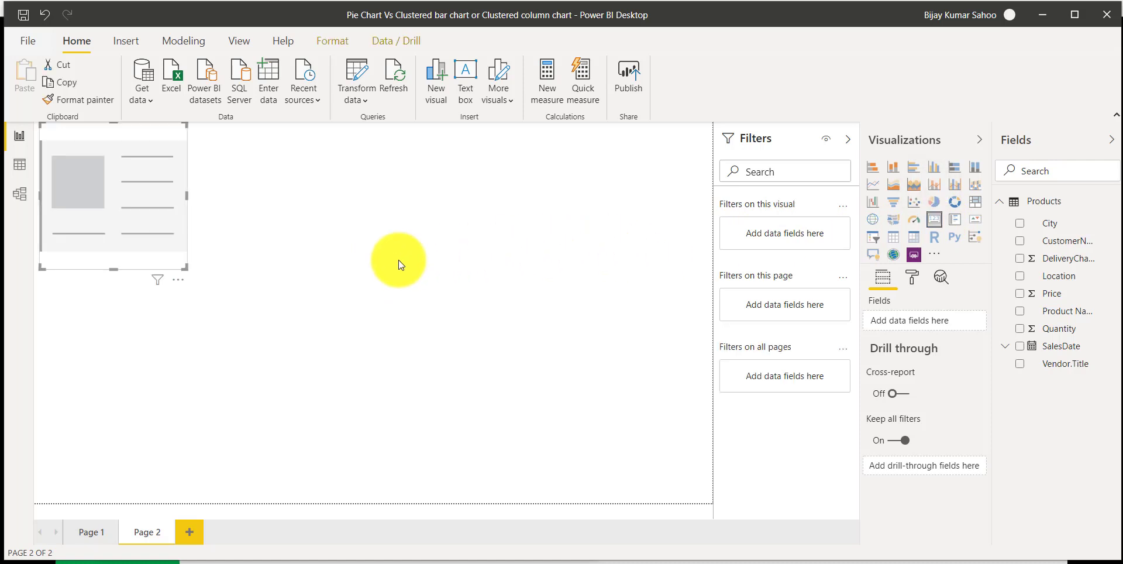
{"action": "left_click_drag", "start_coordinate": [109, 202], "coordinate": [178, 227]}
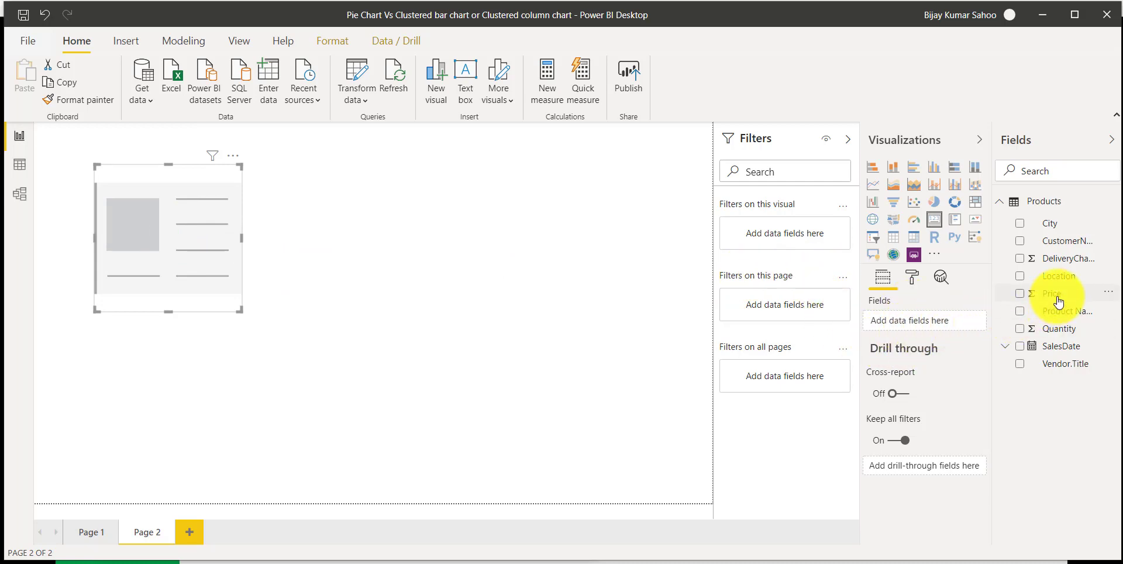
{"action": "left_click_drag", "start_coordinate": [1054, 300], "coordinate": [936, 325]}
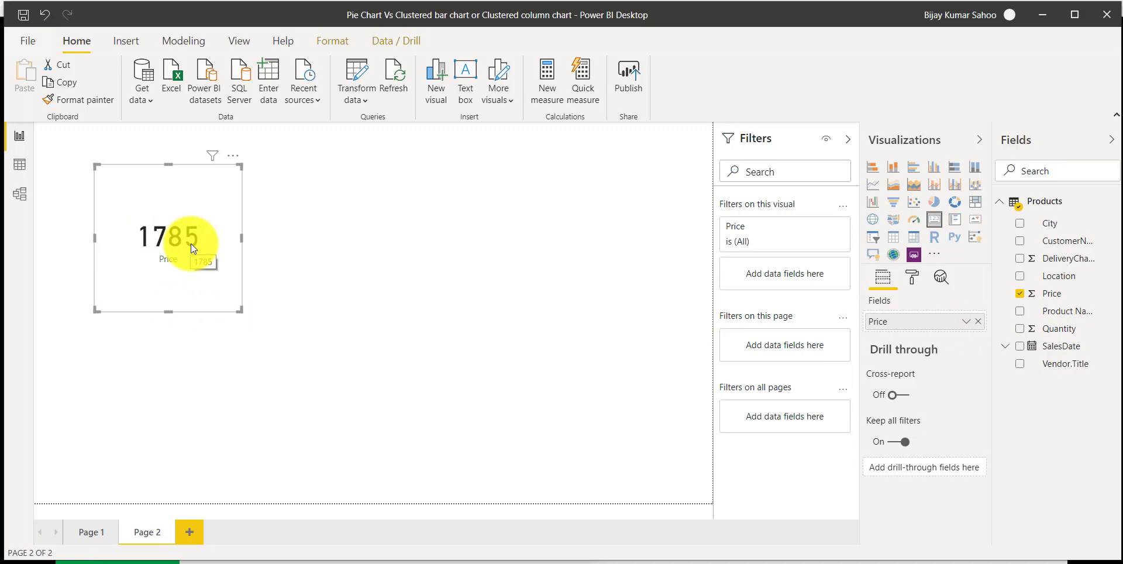
Rename the card's Price field to "Total Price" and reduce the card's height to fit its content
{"action": "right_click", "coordinate": [898, 324]}
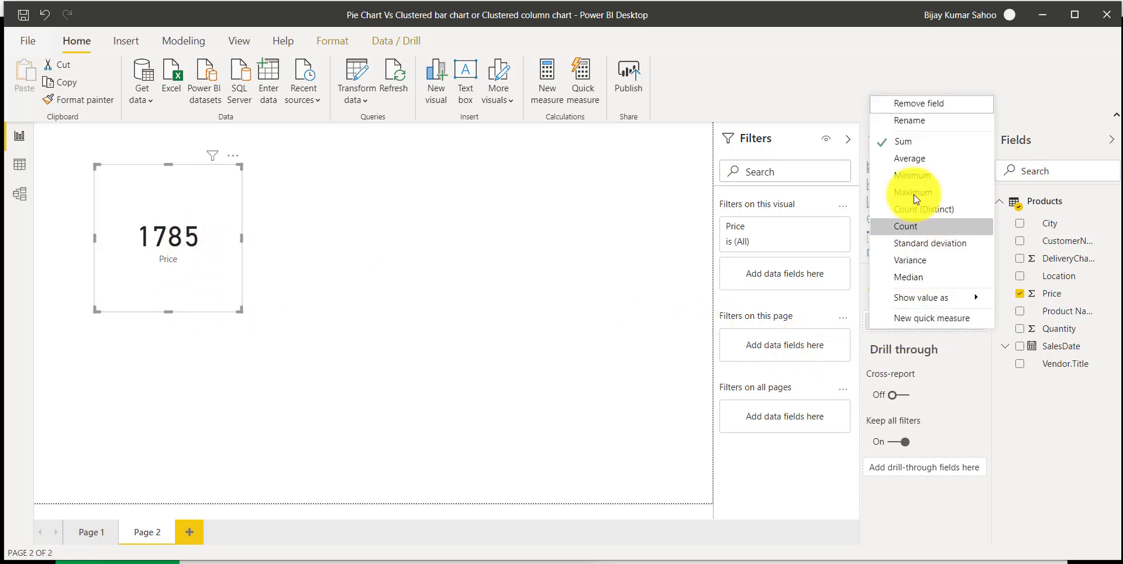
{"action": "left_click", "coordinate": [914, 122]}
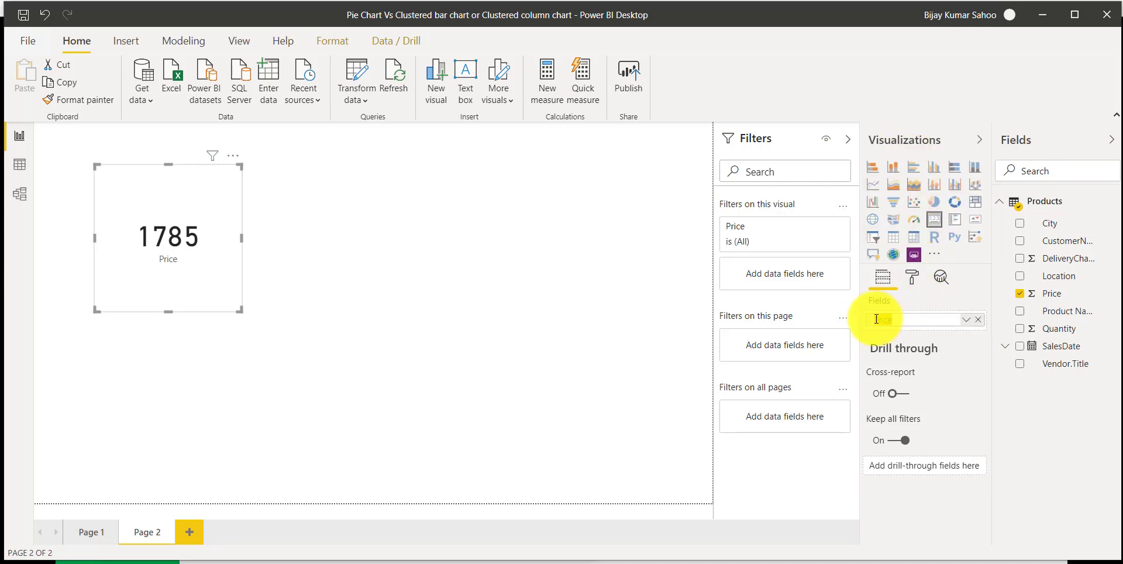
{"action": "type", "text": "Tot"}
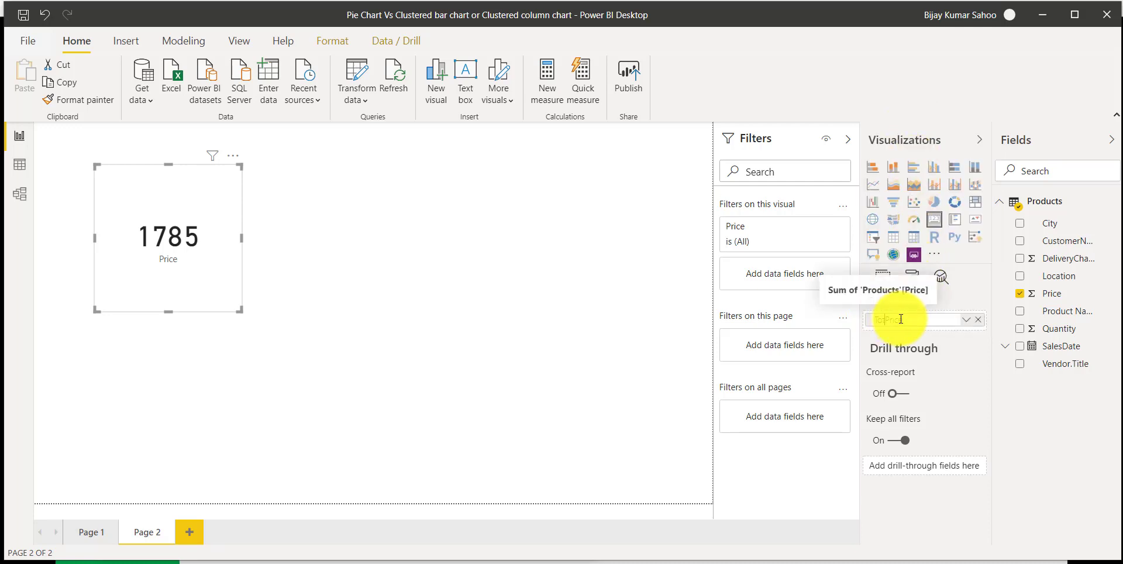
{"action": "type", "text": "al"}
{"action": "key", "text": "Return"}
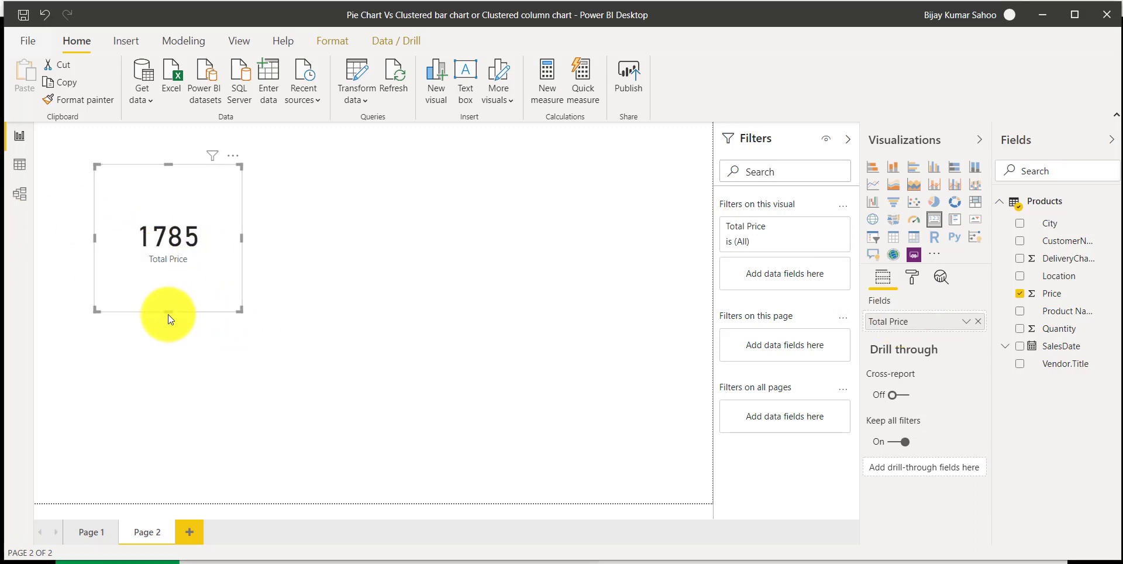
{"action": "left_click_drag", "start_coordinate": [171, 306], "coordinate": [186, 223]}
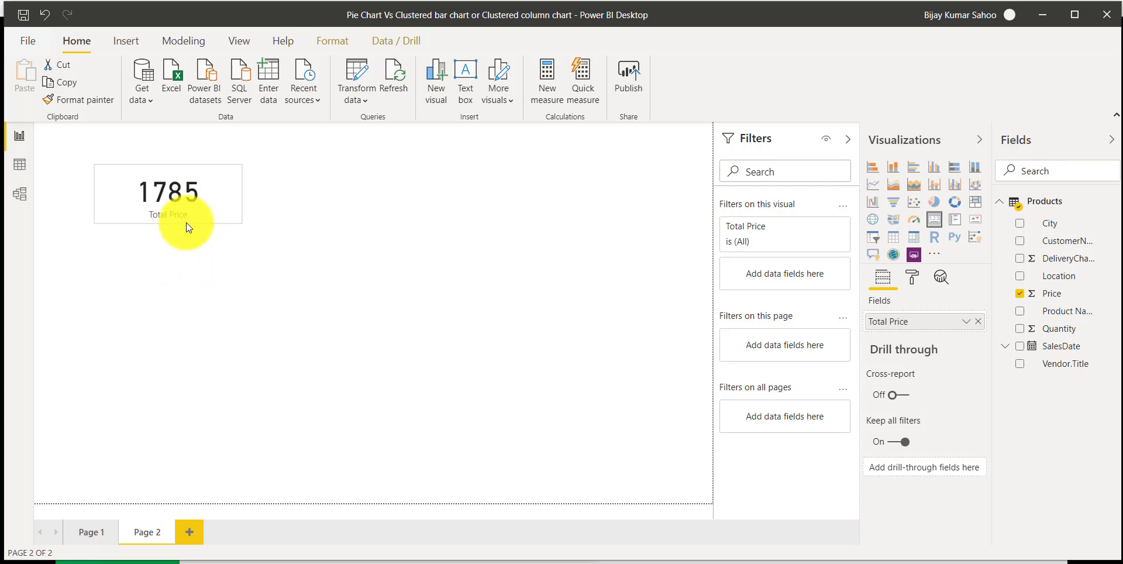
{"action": "left_click", "coordinate": [305, 237]}
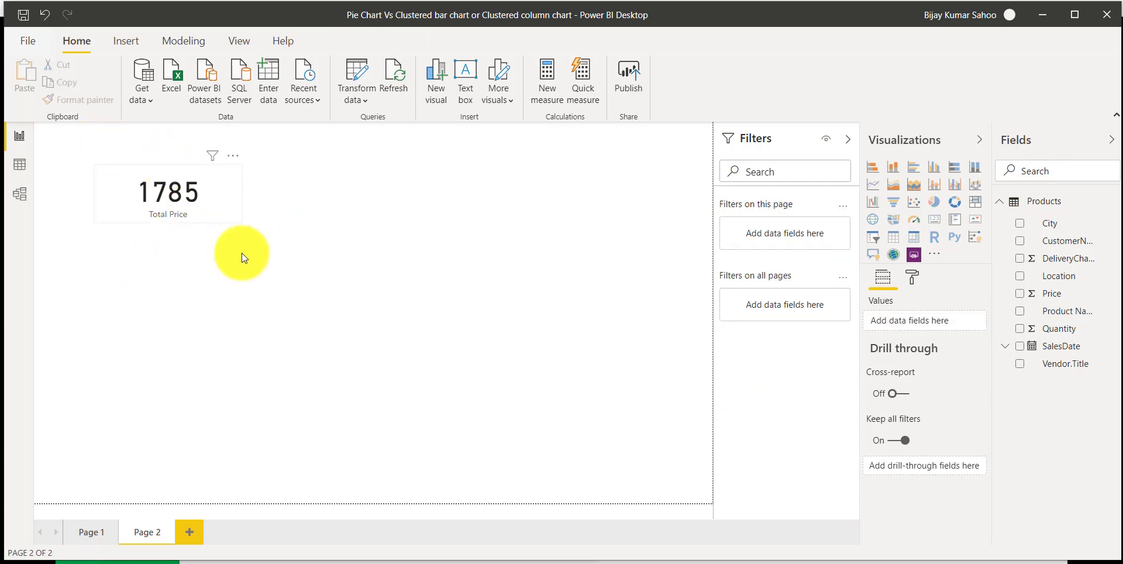
Format the Total Price card's data label with the dark blue theme color and a text size of 46 pt
{"action": "left_click", "coordinate": [221, 213]}
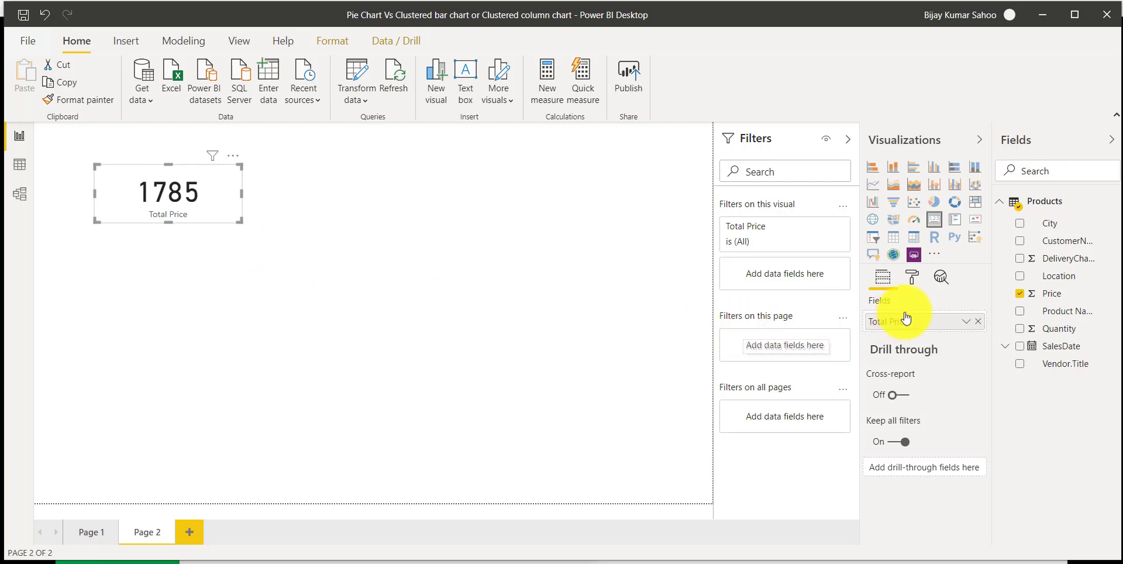
{"action": "left_click", "coordinate": [914, 282]}
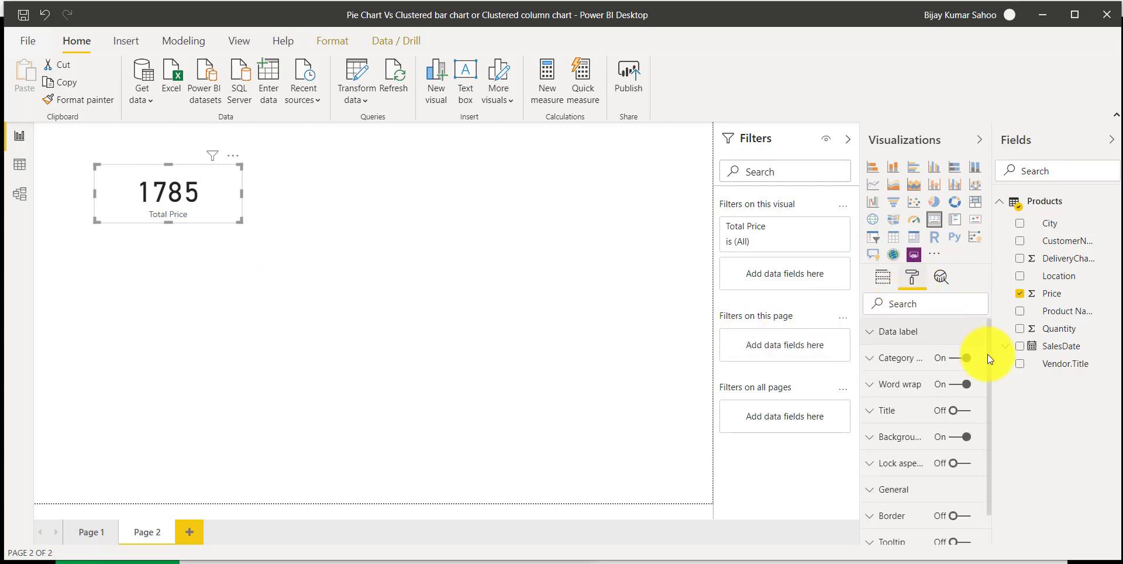
{"action": "left_click", "coordinate": [872, 337]}
{"action": "left_click", "coordinate": [871, 336]}
{"action": "left_click", "coordinate": [872, 336]}
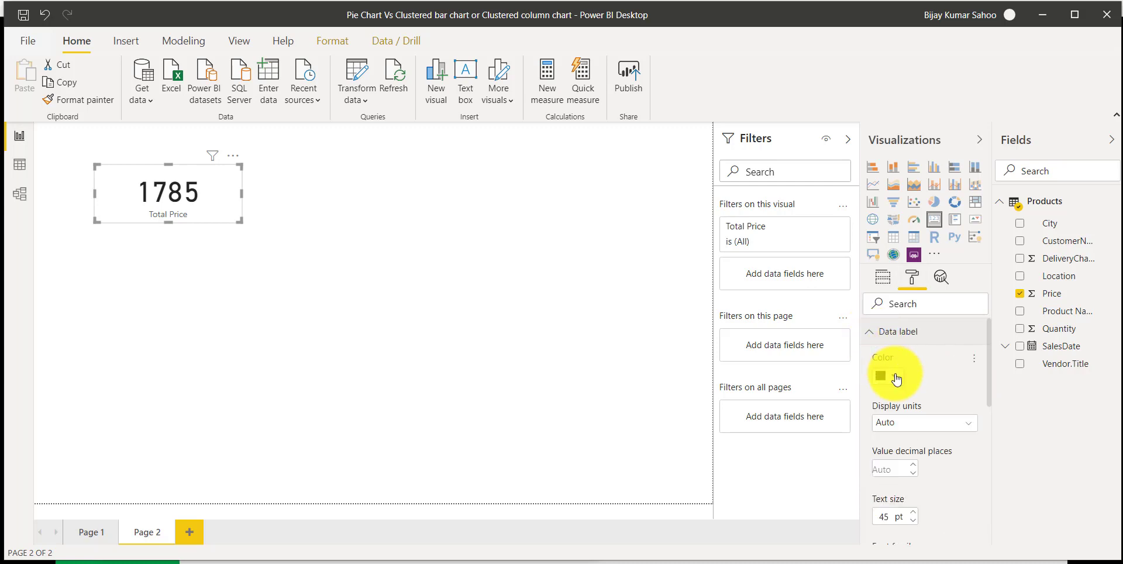
{"action": "left_click", "coordinate": [897, 377]}
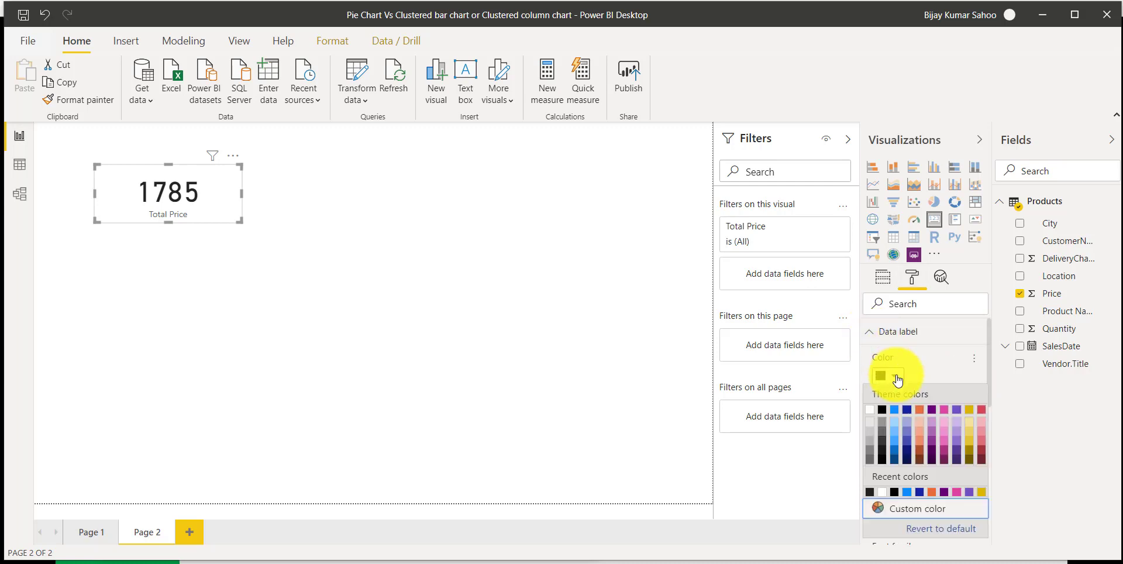
{"action": "left_click", "coordinate": [906, 409]}
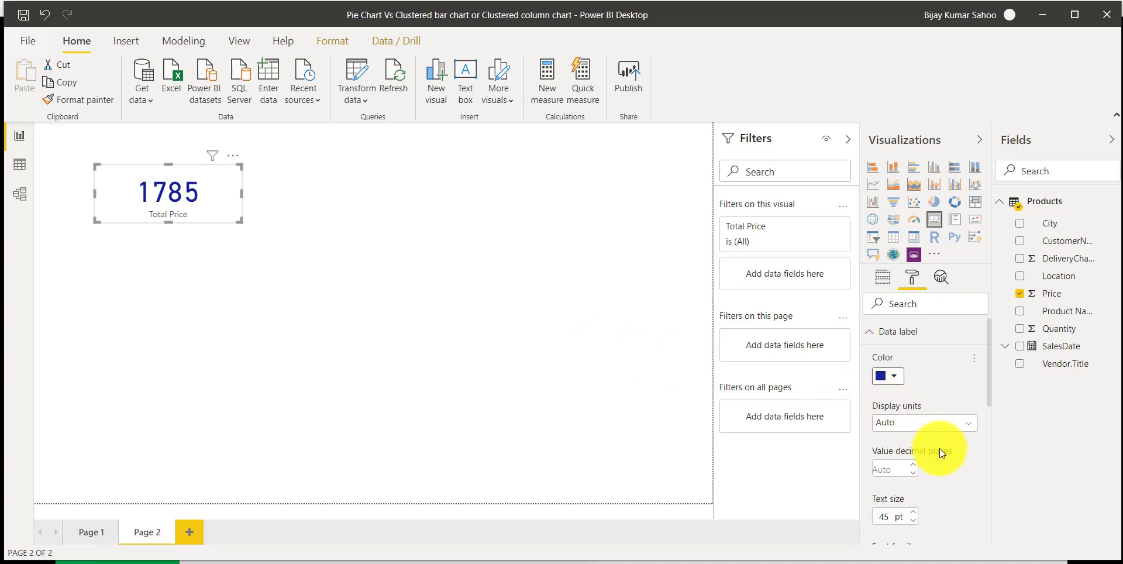
{"action": "scroll", "coordinate": [939, 448], "scroll_direction": "down", "scroll_amount": 3}
{"action": "left_click", "coordinate": [911, 366]}
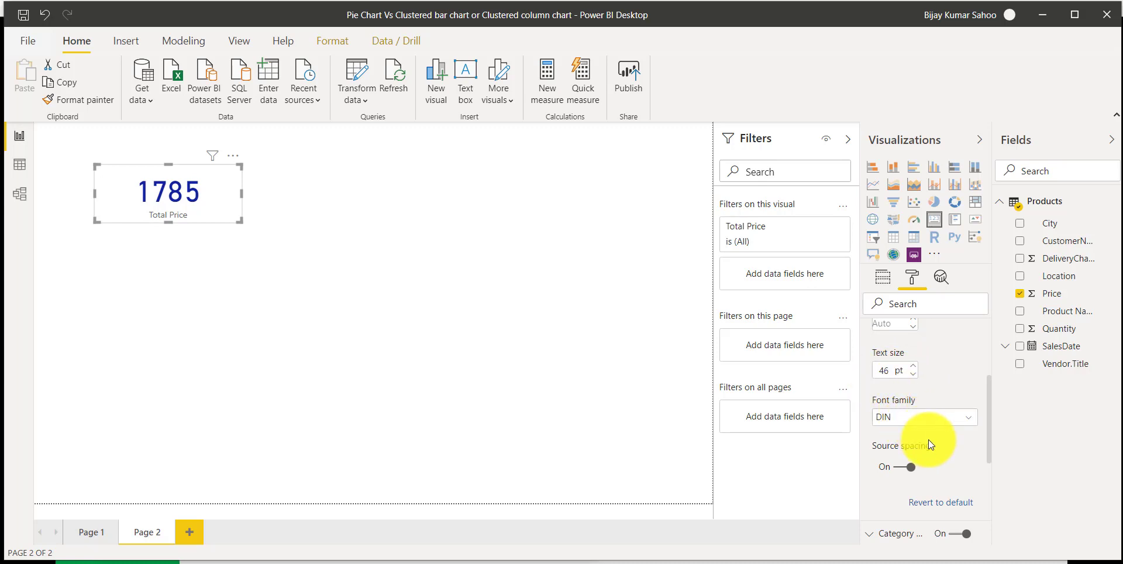
Turn on the border of the Total Price card
{"action": "scroll", "coordinate": [918, 433], "scroll_direction": "down", "scroll_amount": 2}
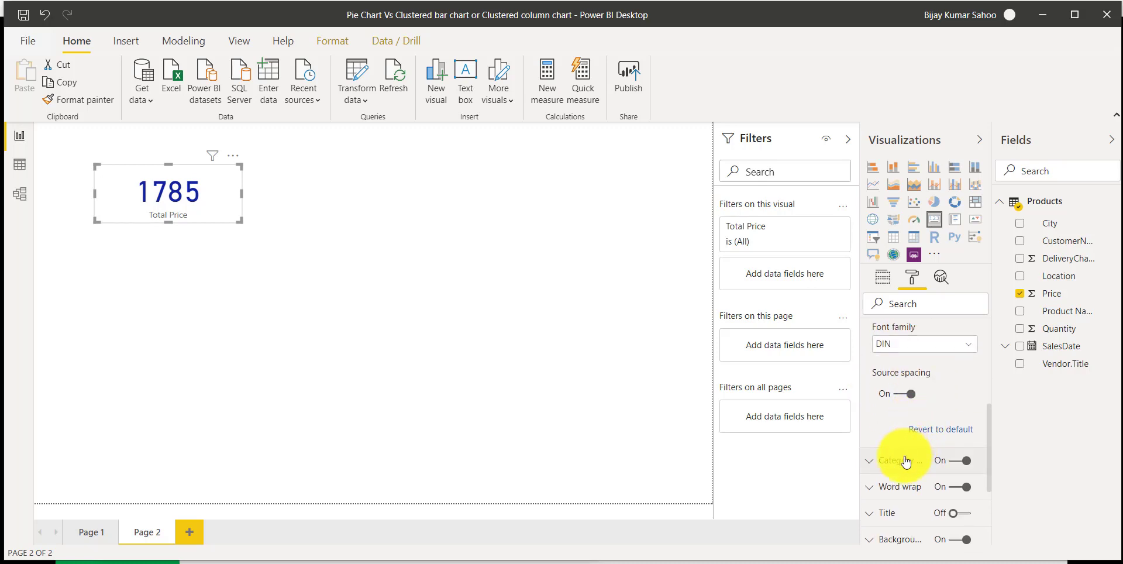
{"action": "left_click", "coordinate": [896, 512]}
{"action": "scroll", "coordinate": [905, 474], "scroll_direction": "down", "scroll_amount": 5}
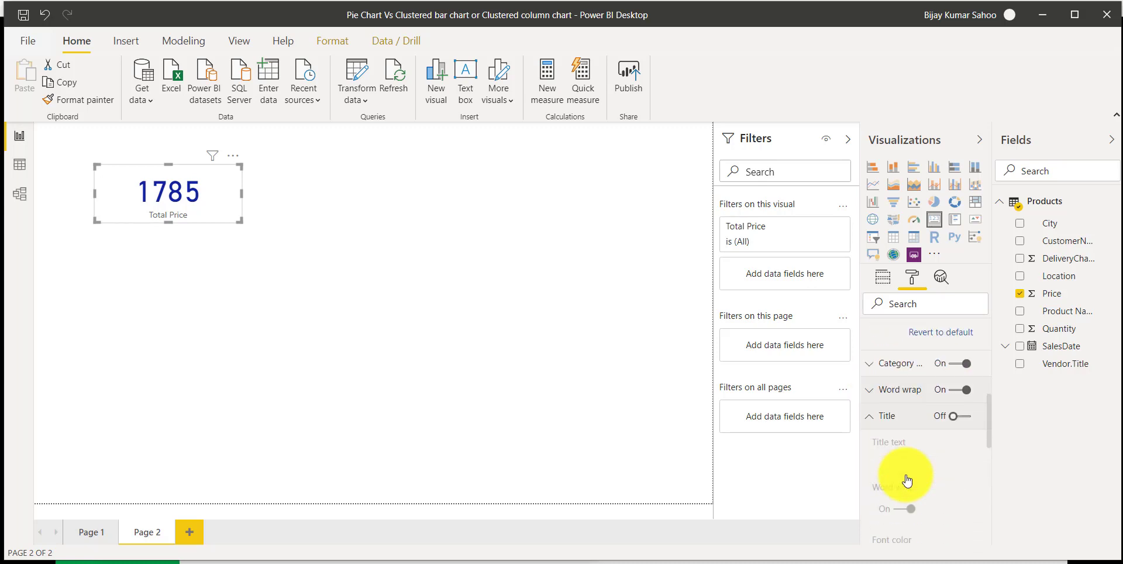
{"action": "scroll", "coordinate": [906, 472], "scroll_direction": "up", "scroll_amount": 4}
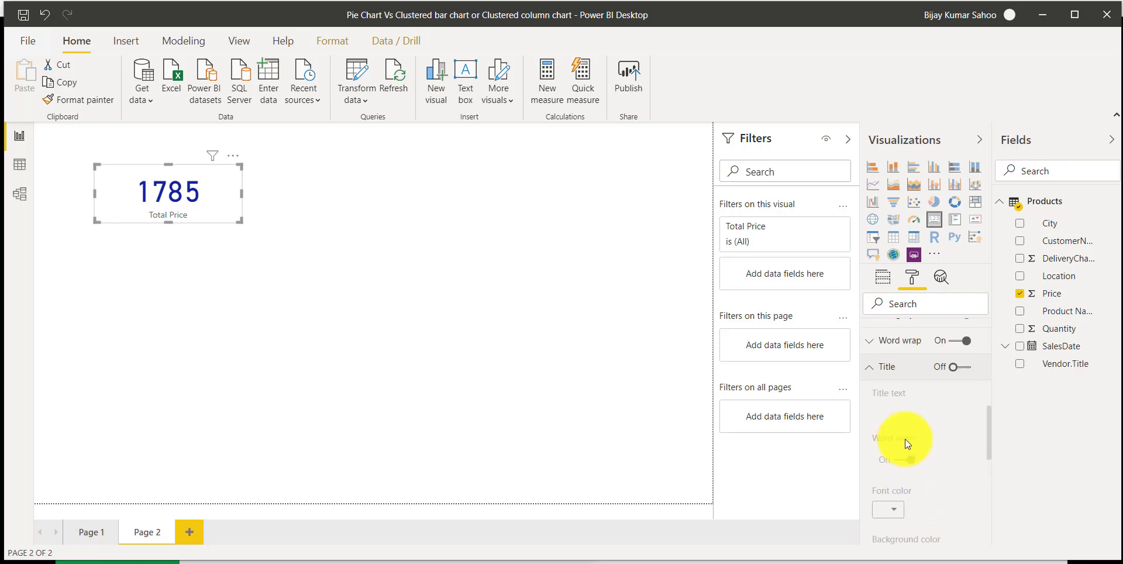
{"action": "left_click", "coordinate": [875, 366]}
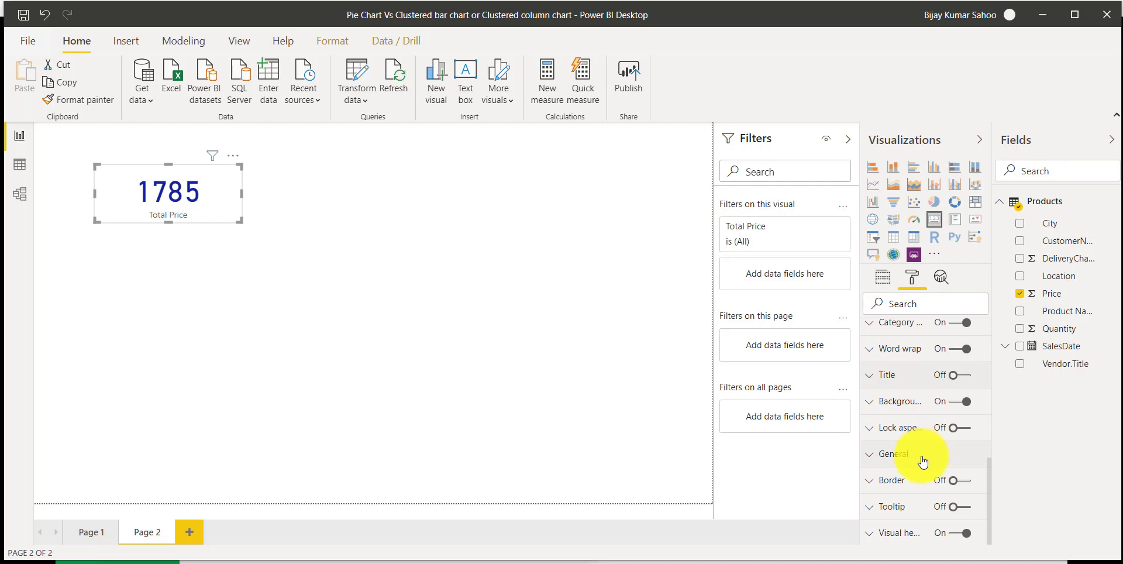
{"action": "left_click", "coordinate": [962, 485]}
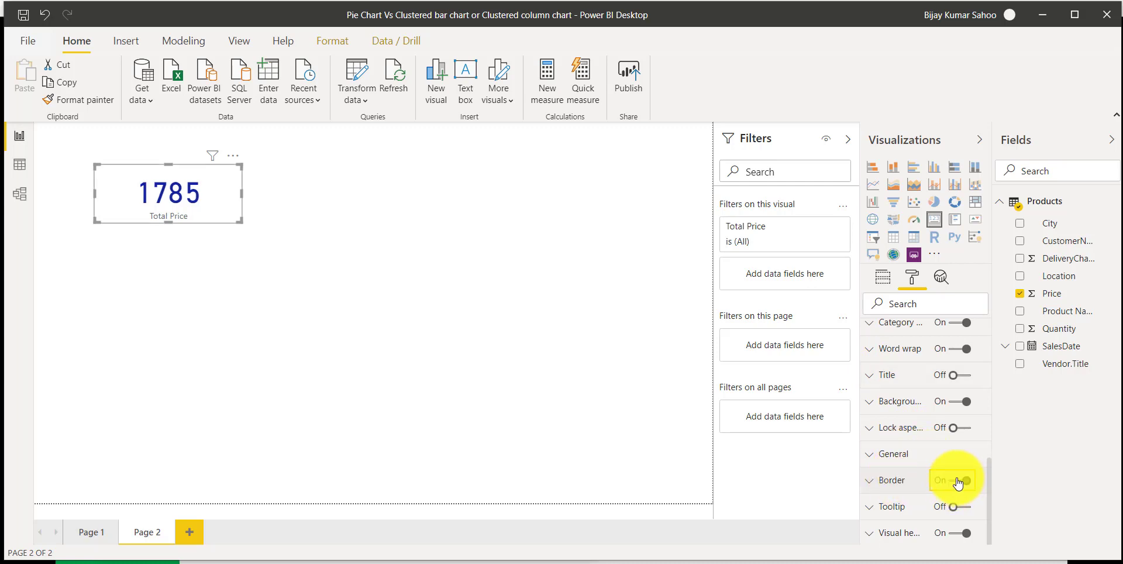
{"action": "left_click", "coordinate": [151, 248]}
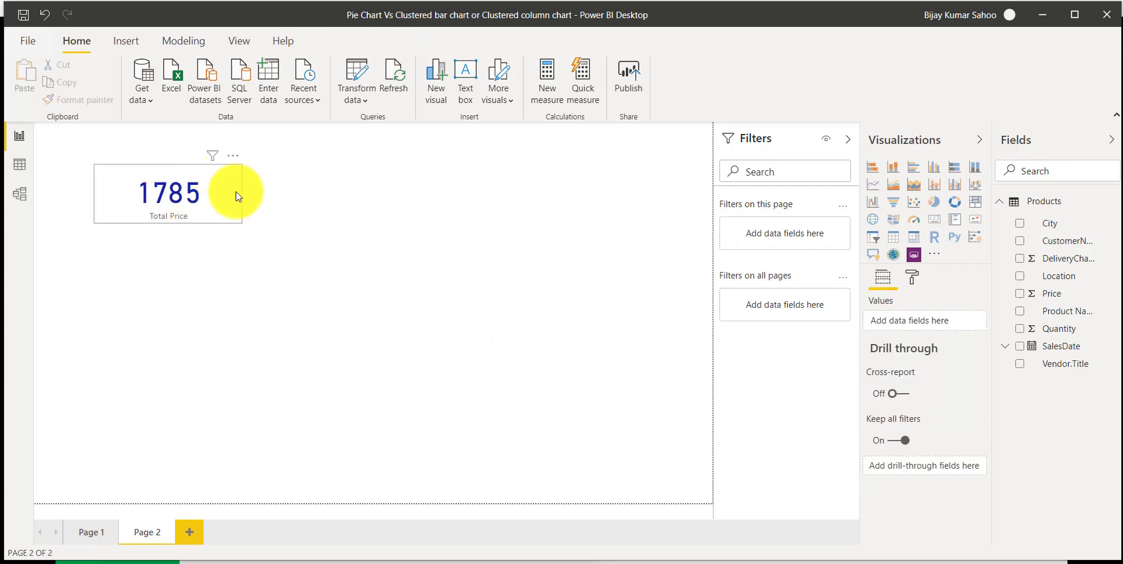
Set the Total Price card's category label to 18 pt and make the card slightly taller to fit it
{"action": "left_click", "coordinate": [230, 215]}
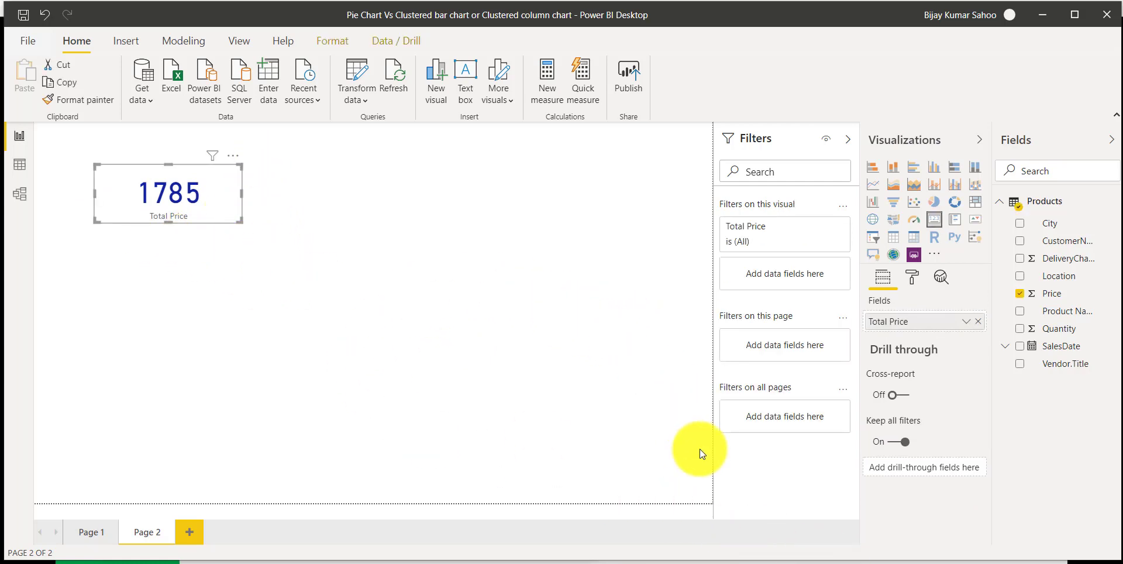
{"action": "left_click", "coordinate": [912, 277]}
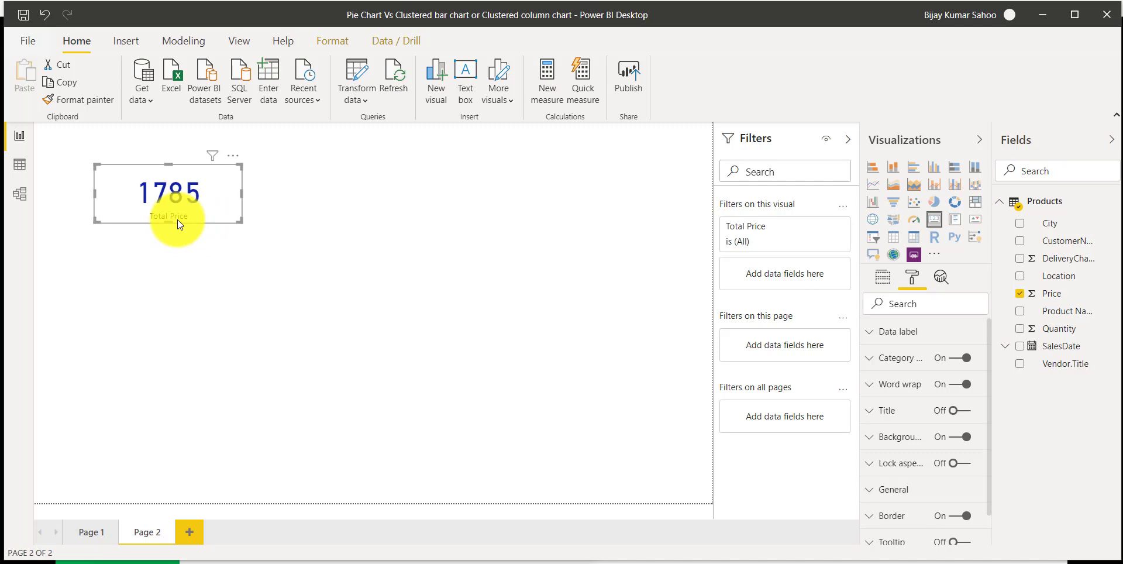
{"action": "left_click", "coordinate": [907, 358]}
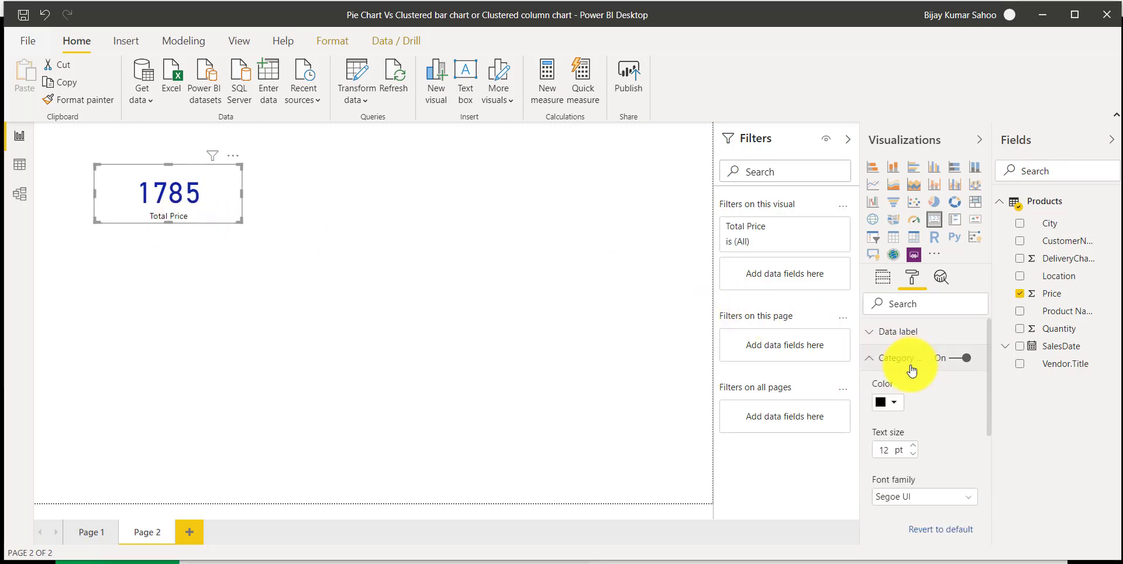
{"action": "left_click", "coordinate": [914, 450]}
{"action": "left_click", "coordinate": [915, 449]}
{"action": "left_click", "coordinate": [914, 449]}
{"action": "left_click", "coordinate": [914, 450]}
{"action": "left_click", "coordinate": [914, 450]}
{"action": "left_click", "coordinate": [915, 450]}
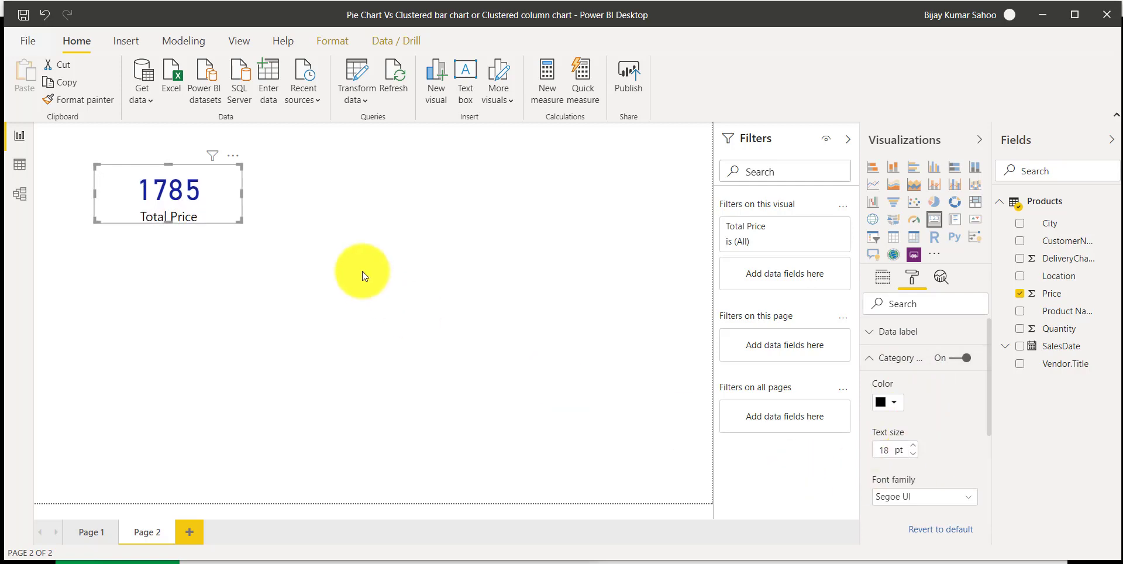
{"action": "left_click_drag", "start_coordinate": [169, 222], "coordinate": [170, 229]}
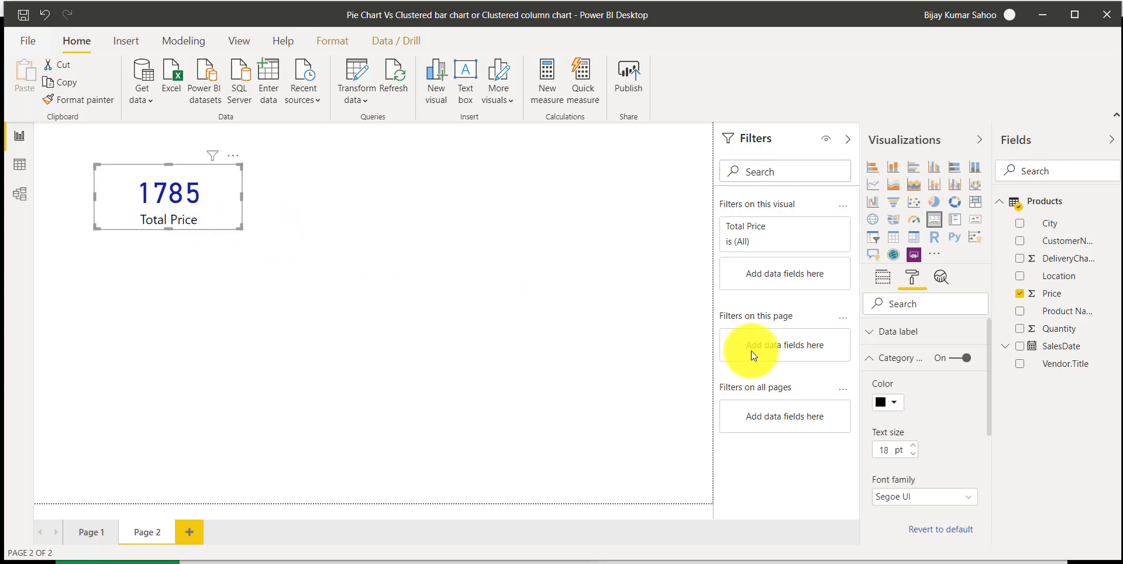
Change the Total Price card's category label color to orange
{"action": "left_click", "coordinate": [893, 402]}
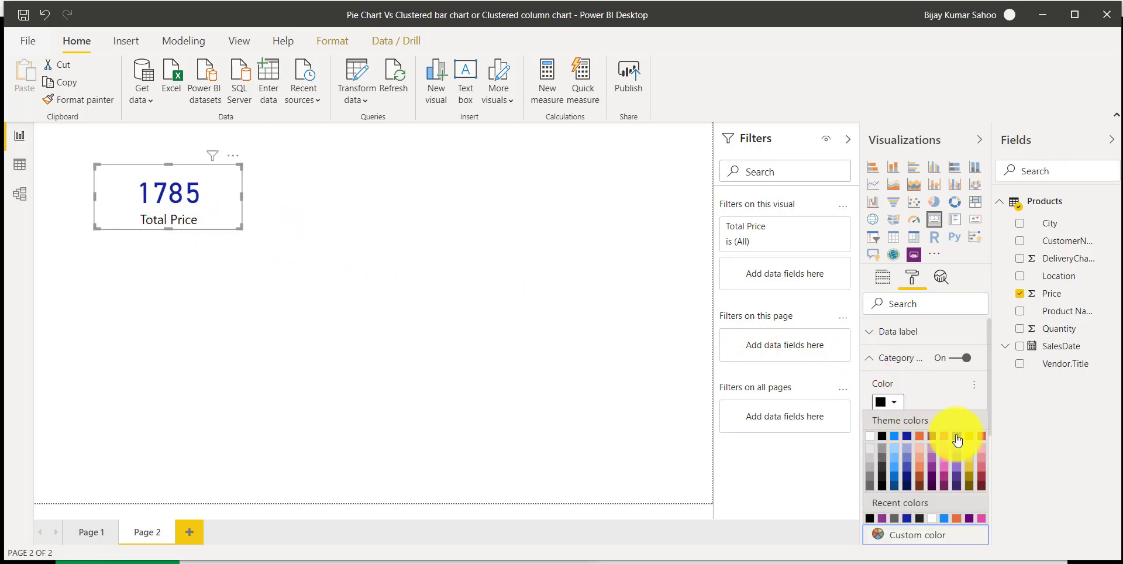
{"action": "left_click", "coordinate": [957, 519]}
{"action": "left_click", "coordinate": [364, 214]}
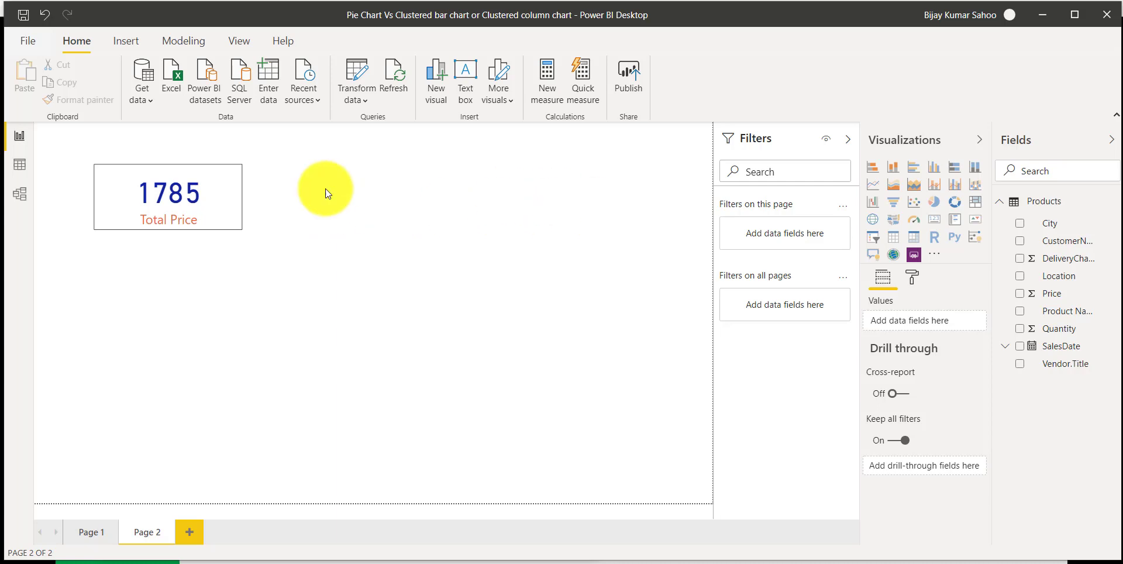
Add a second, empty card beside the Total Price card, matching its height and aligning their top edges
{"action": "left_click", "coordinate": [935, 225]}
{"action": "left_click_drag", "start_coordinate": [227, 290], "coordinate": [416, 184]}
{"action": "left_click_drag", "start_coordinate": [429, 243], "coordinate": [429, 227]}
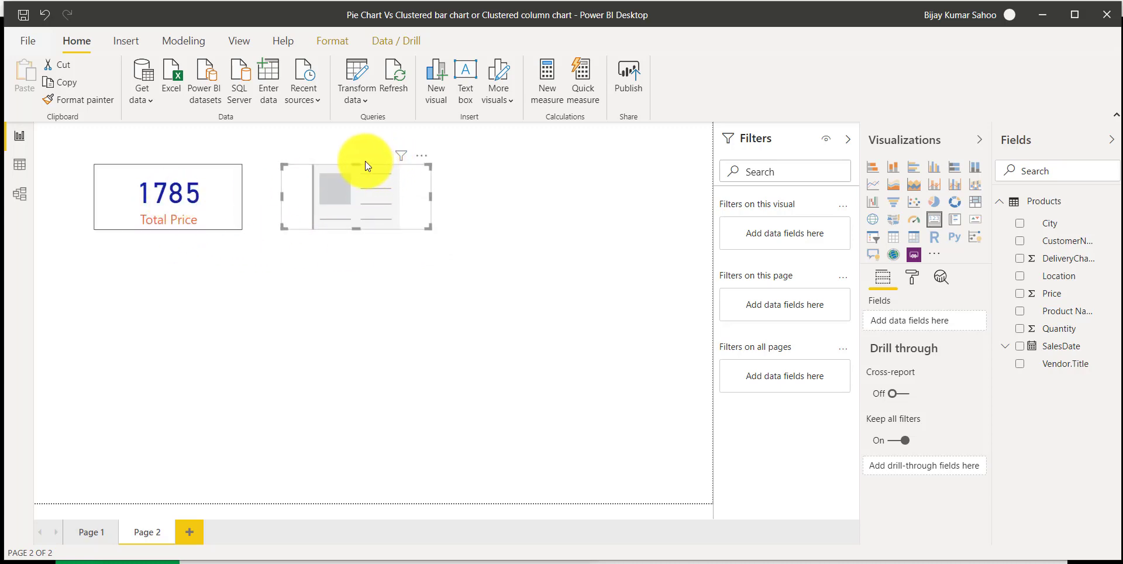
{"action": "left_click_drag", "start_coordinate": [357, 164], "coordinate": [356, 166]}
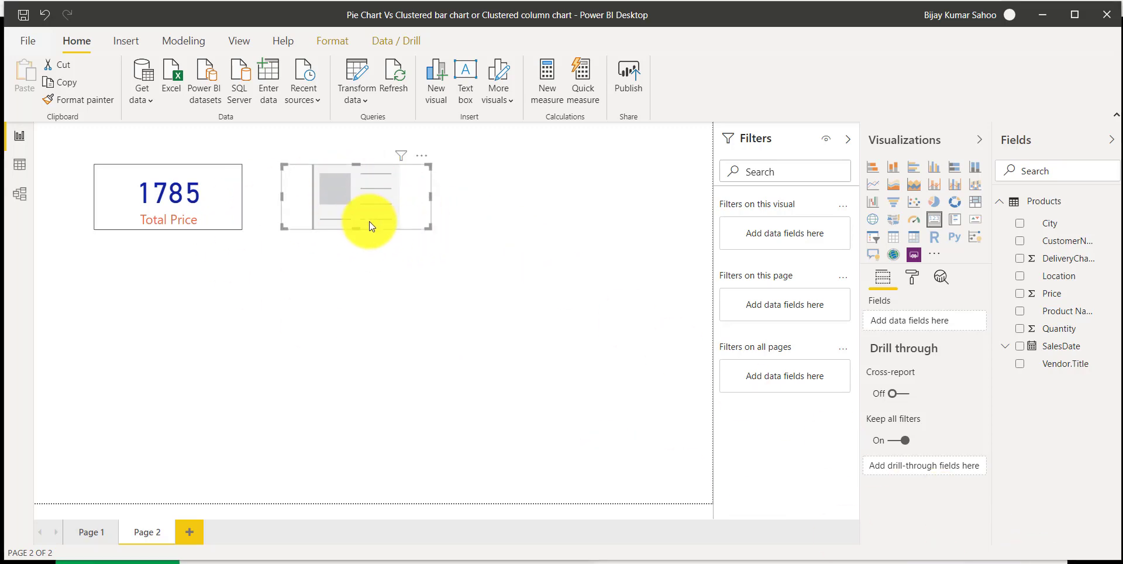
{"action": "mouse_move", "coordinate": [333, 167]}
{"action": "left_mouse_down"}
{"action": "mouse_move", "coordinate": [335, 197]}
{"action": "mouse_move", "coordinate": [328, 177]}
{"action": "left_mouse_up"}
{"action": "mouse_move", "coordinate": [325, 164]}
{"action": "left_mouse_down"}
{"action": "mouse_move", "coordinate": [356, 174]}
{"action": "mouse_move", "coordinate": [332, 169]}
{"action": "left_mouse_up"}
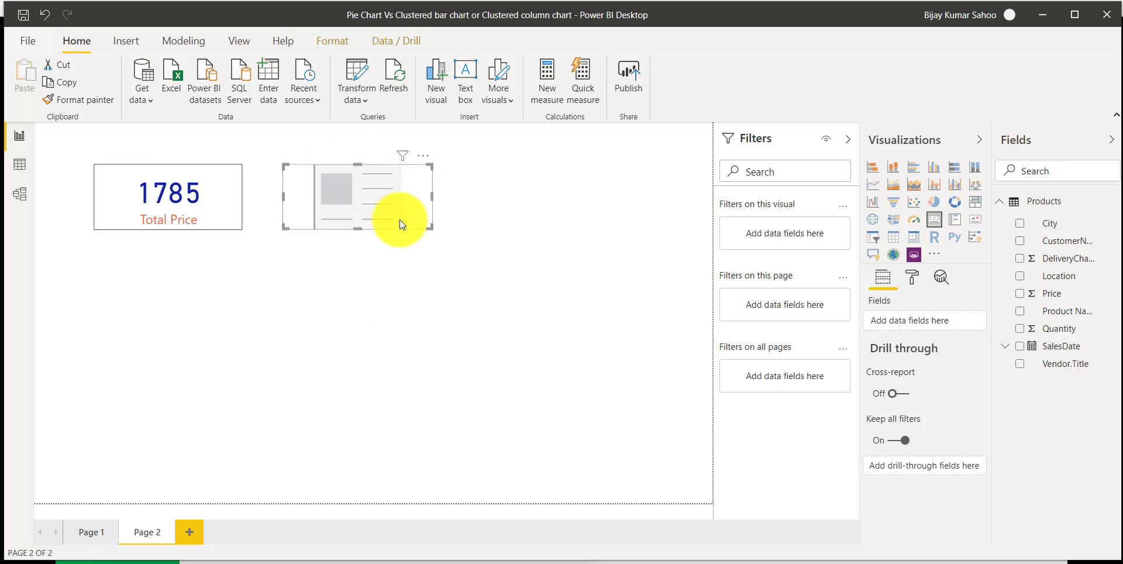
Look at the smart guides option for aligned visuals in the global report settings, leaving the options unchanged
{"action": "left_click", "coordinate": [491, 235]}
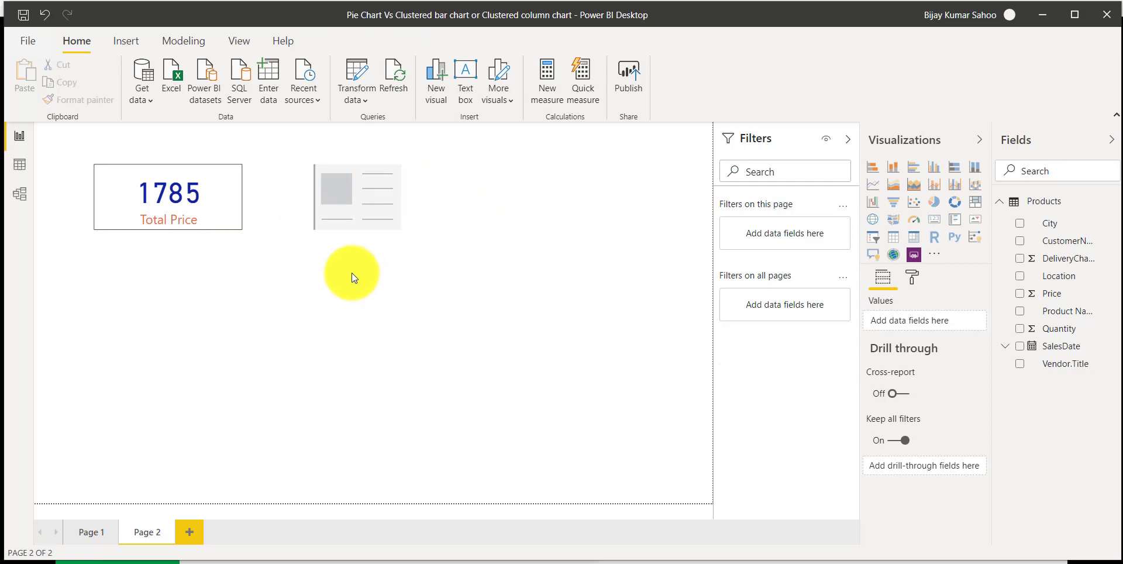
{"action": "left_click", "coordinate": [377, 186]}
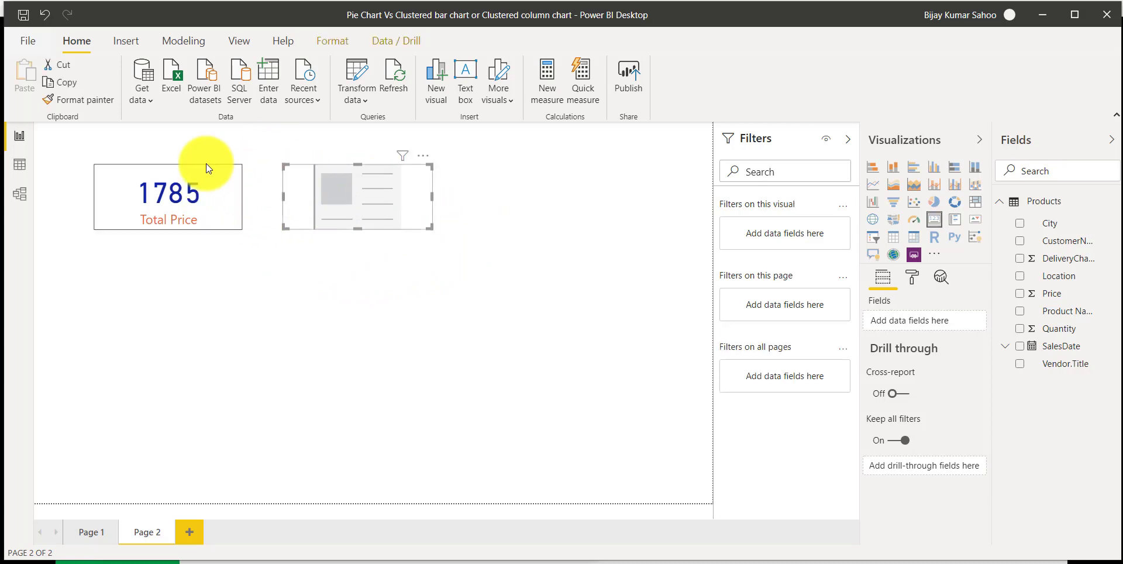
{"action": "left_click", "coordinate": [26, 41]}
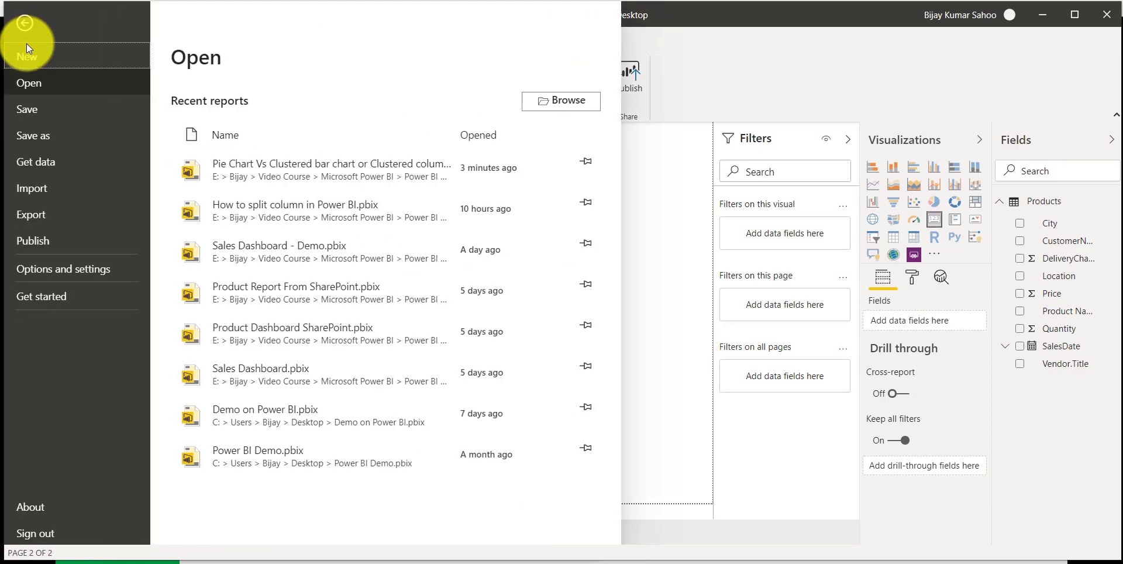
{"action": "left_click", "coordinate": [65, 269]}
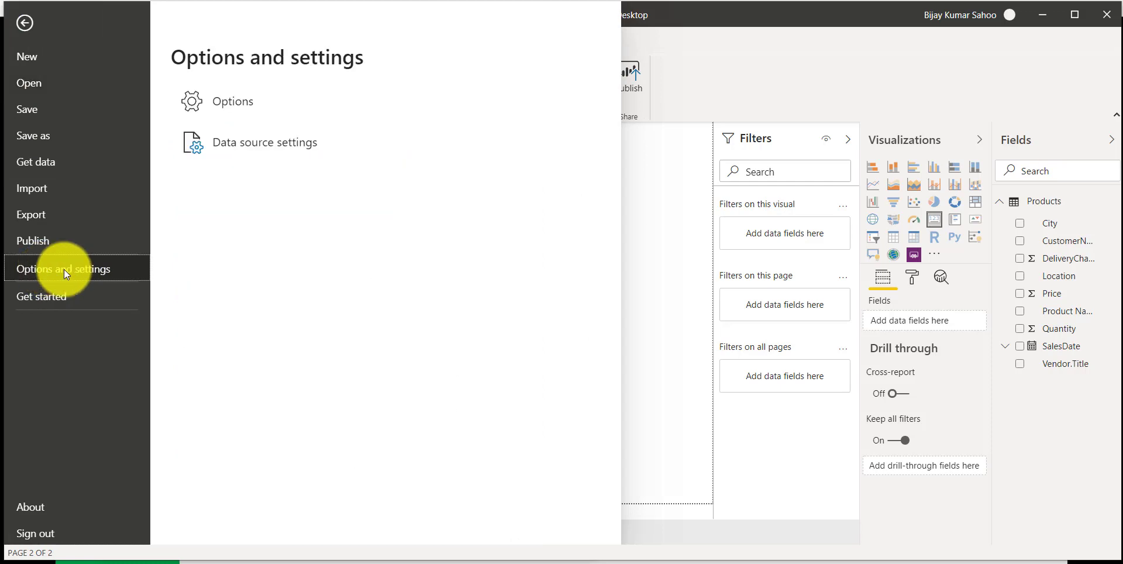
{"action": "left_click", "coordinate": [234, 107]}
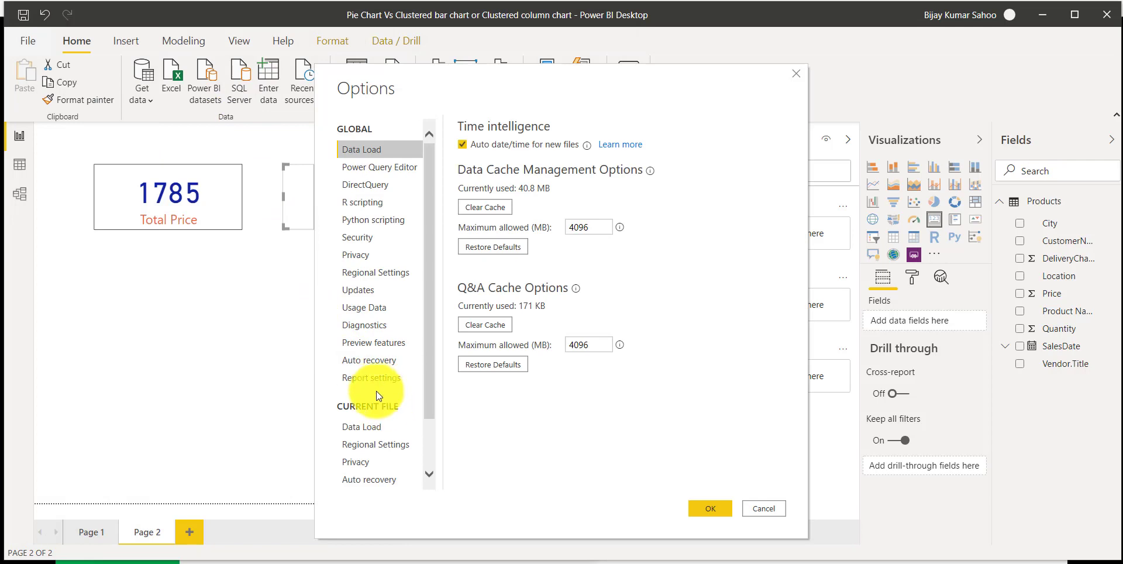
{"action": "left_click", "coordinate": [374, 381]}
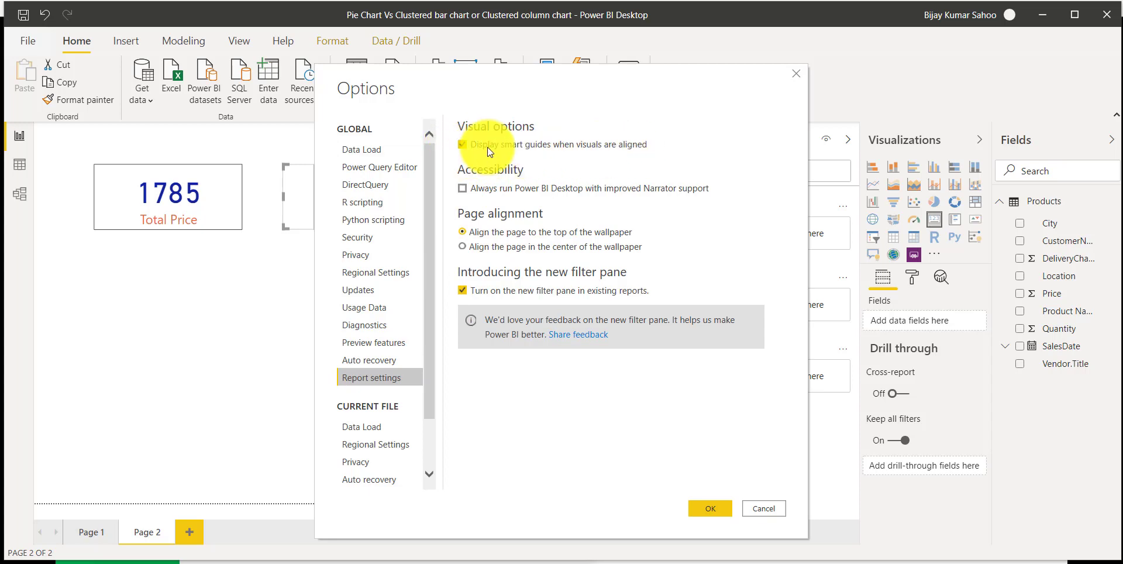
{"action": "left_click", "coordinate": [760, 508]}
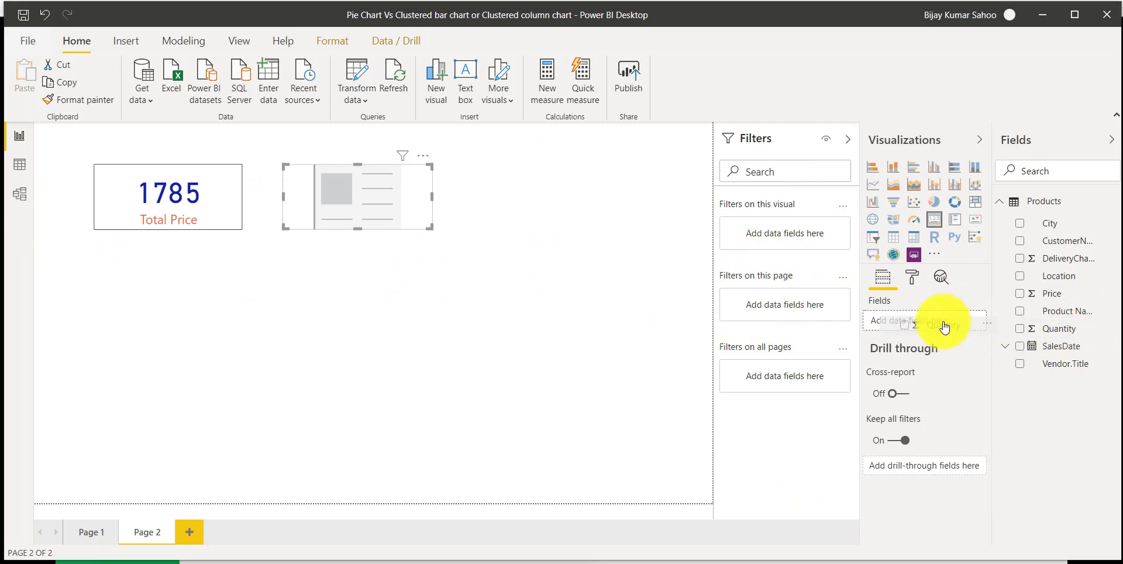
Fill the empty second card with the Quantity field and rename that field in the visual as Total Quantity
{"action": "left_click_drag", "start_coordinate": [943, 326], "coordinate": [936, 323]}
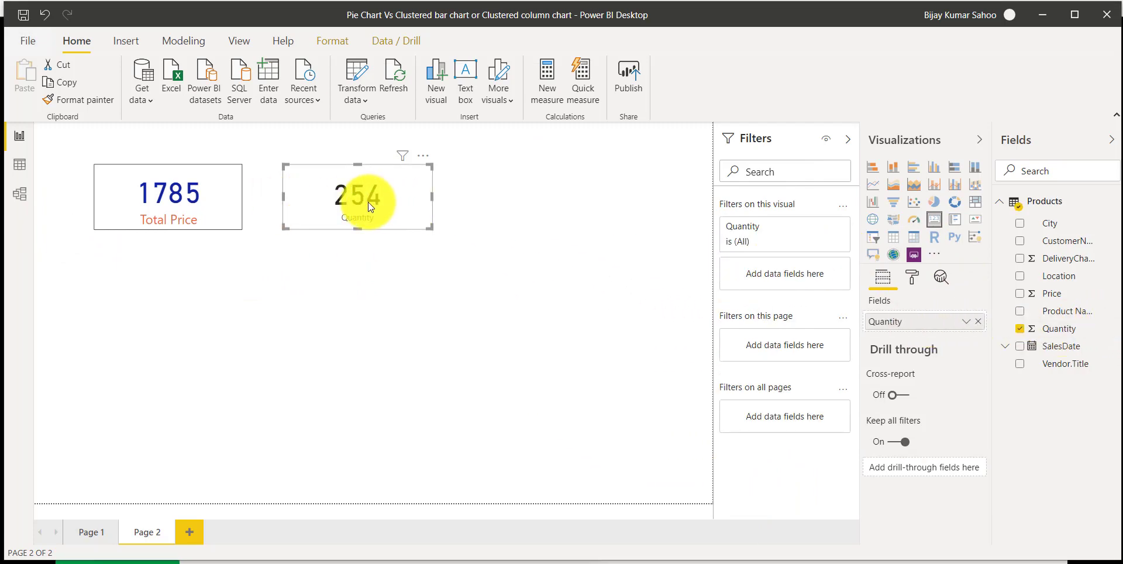
{"action": "right_click", "coordinate": [911, 322]}
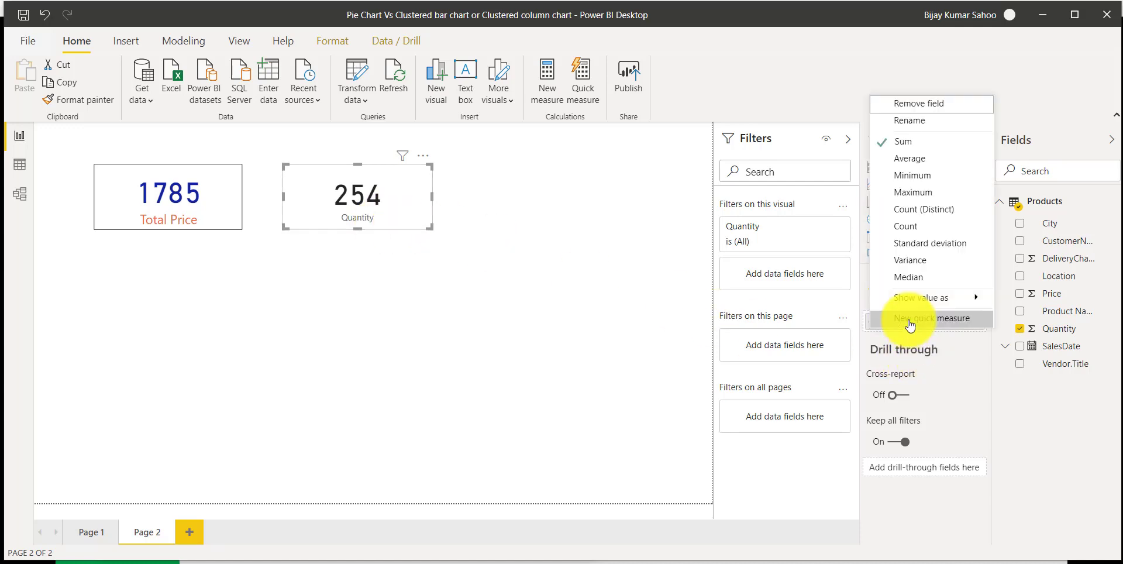
{"action": "left_click", "coordinate": [919, 122]}
{"action": "type", "text": "Tota"}
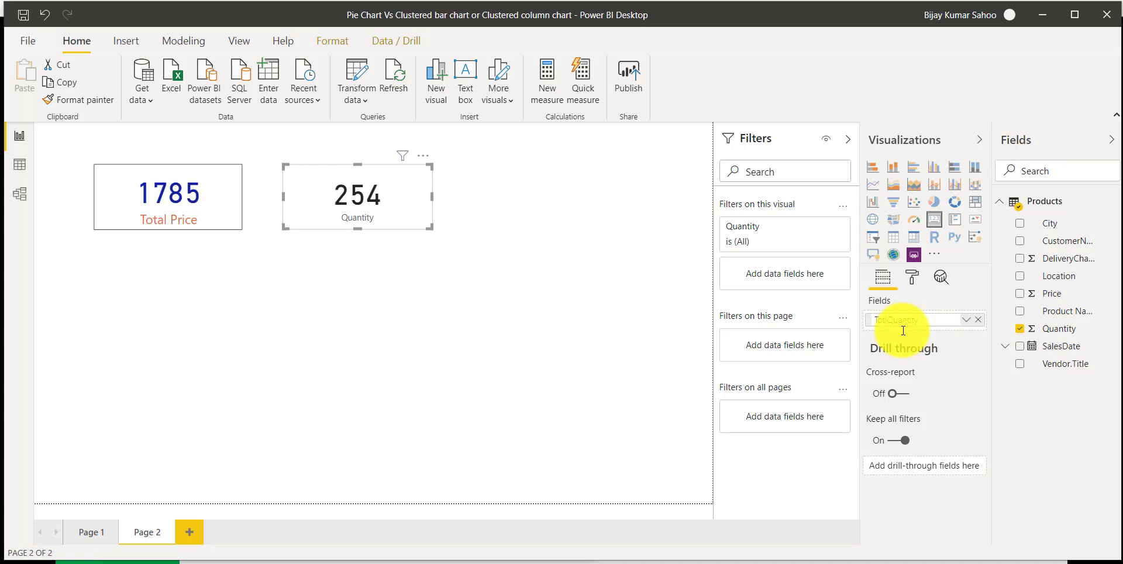
{"action": "type", "text": "l"}
{"action": "key", "text": "Return"}
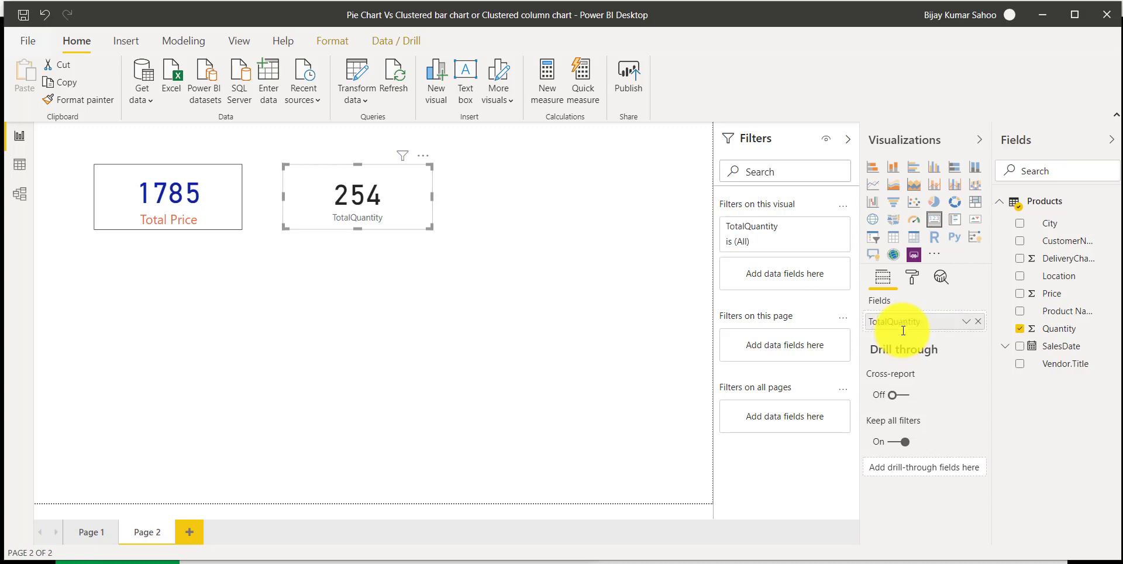
{"action": "right_click", "coordinate": [897, 320]}
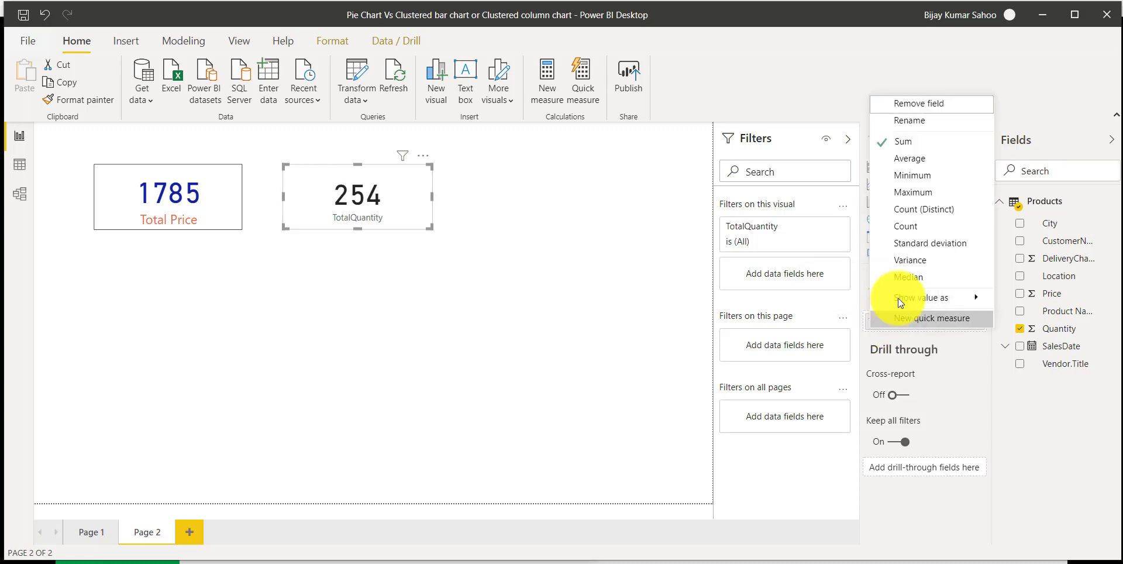
{"action": "left_click", "coordinate": [915, 119]}
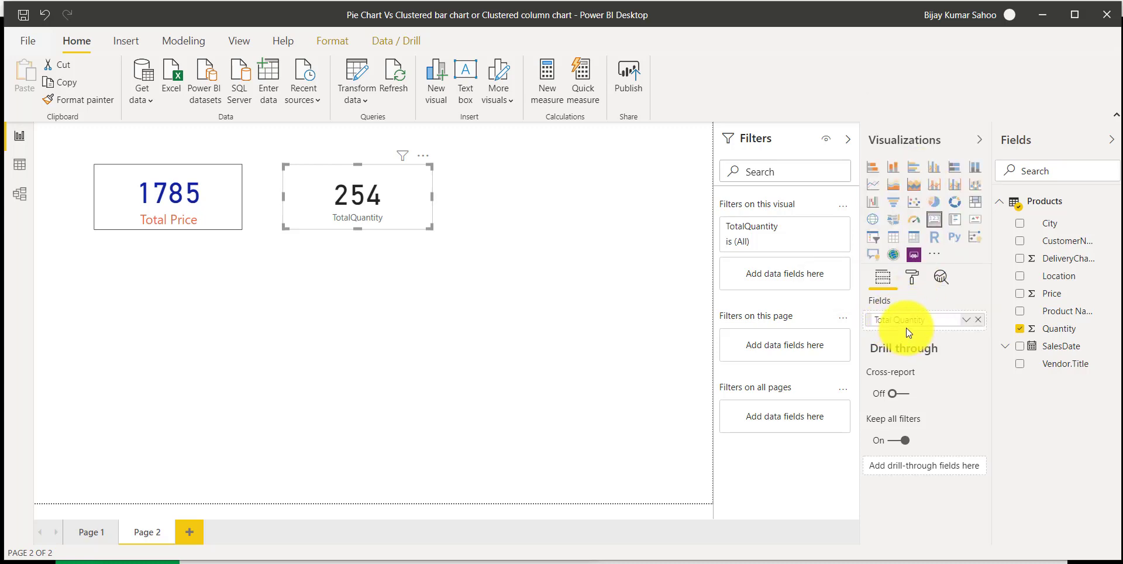
{"action": "type", "text": "Total Quantity"}
{"action": "key", "text": "Return"}
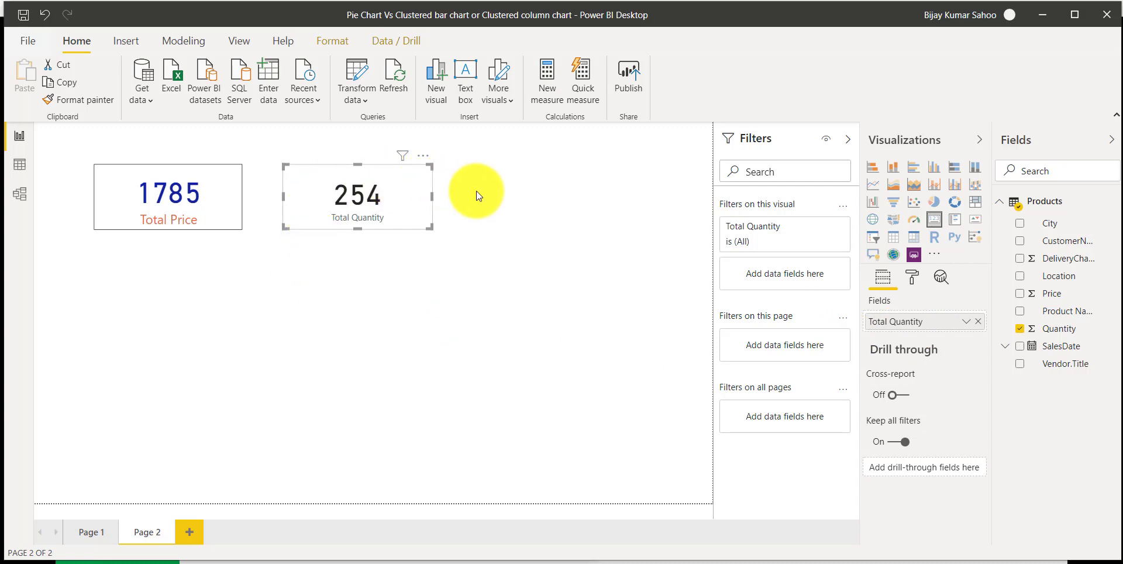
Turn on the border of the Total Quantity card
{"action": "left_click", "coordinate": [492, 220]}
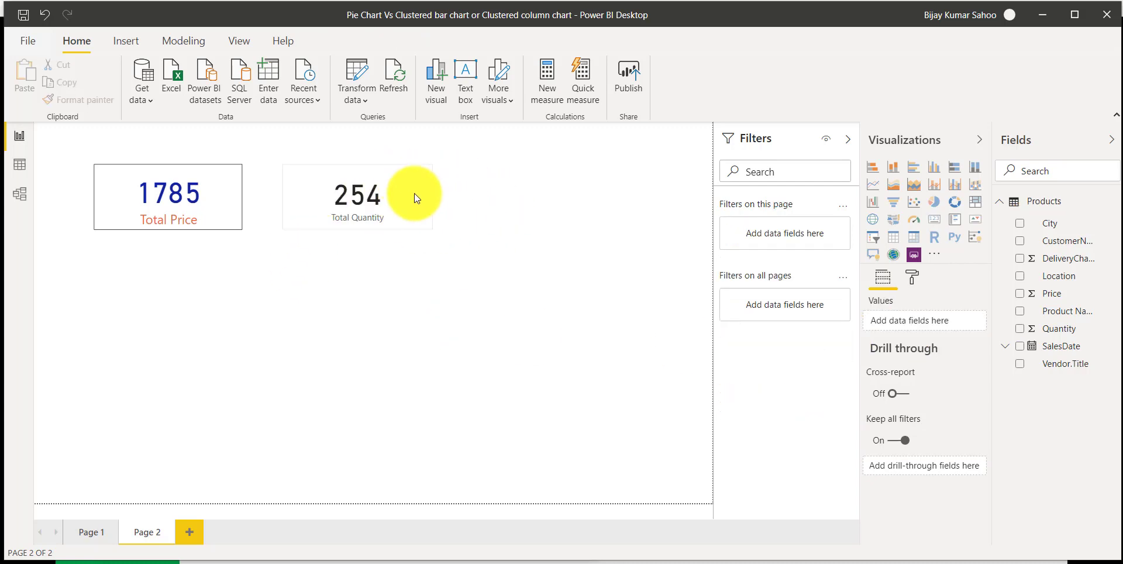
{"action": "left_click", "coordinate": [402, 214]}
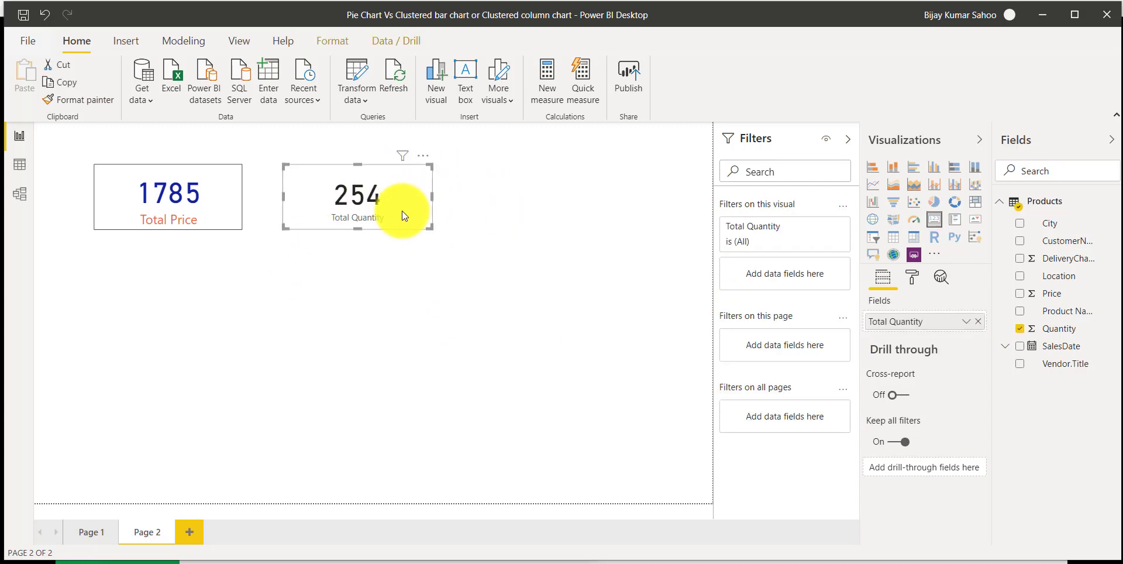
{"action": "left_click", "coordinate": [912, 277]}
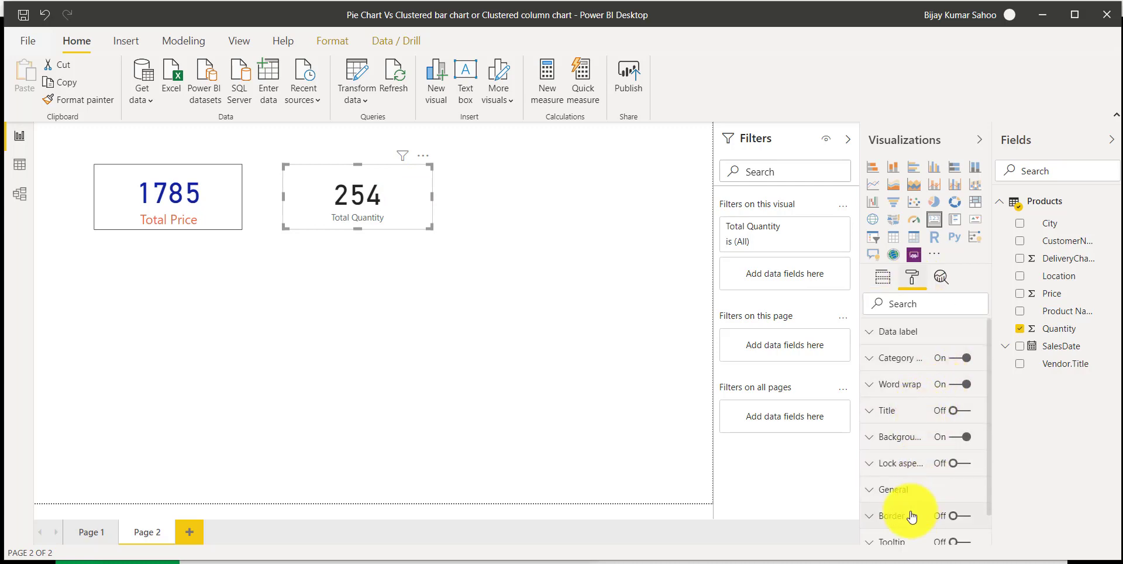
{"action": "left_click", "coordinate": [966, 517]}
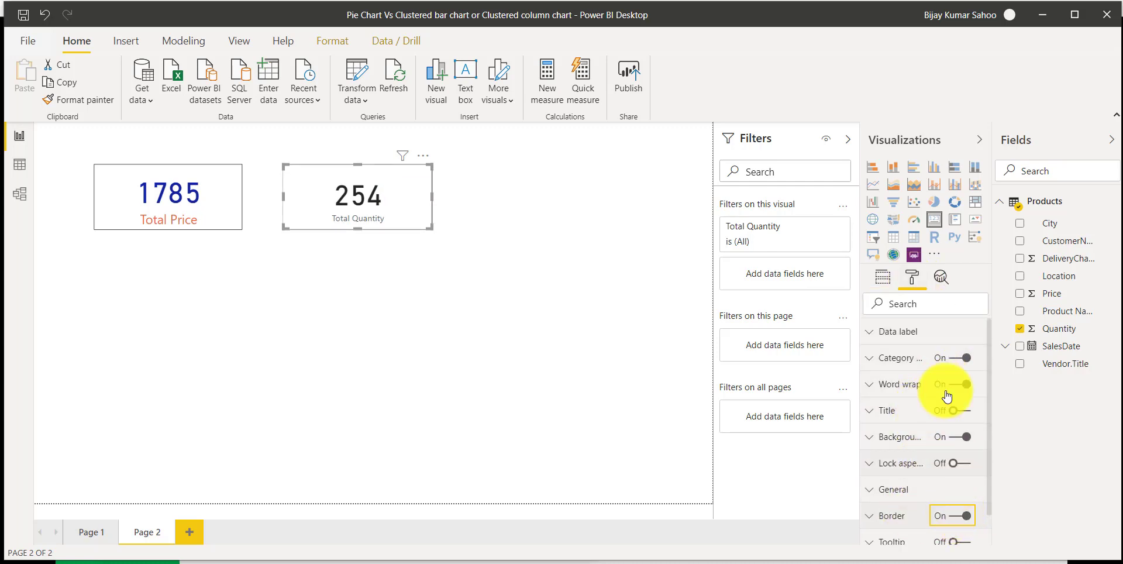
{"action": "left_click", "coordinate": [912, 277]}
{"action": "left_click", "coordinate": [528, 277]}
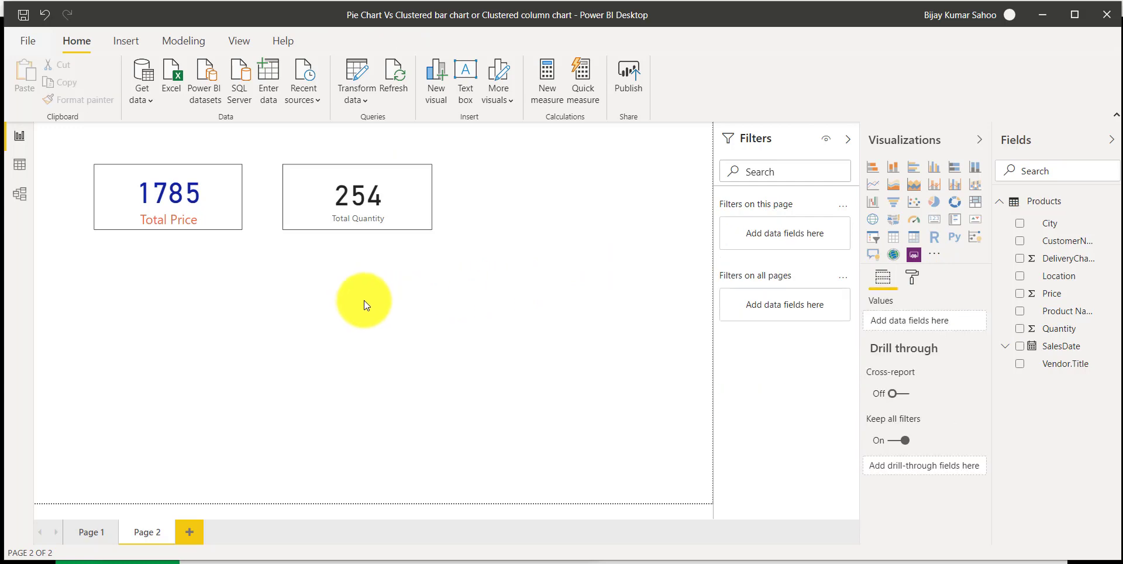
Duplicate the Total Price card and place the copy to the right of the Total Quantity card, aligned with the row
{"action": "left_click", "coordinate": [210, 219]}
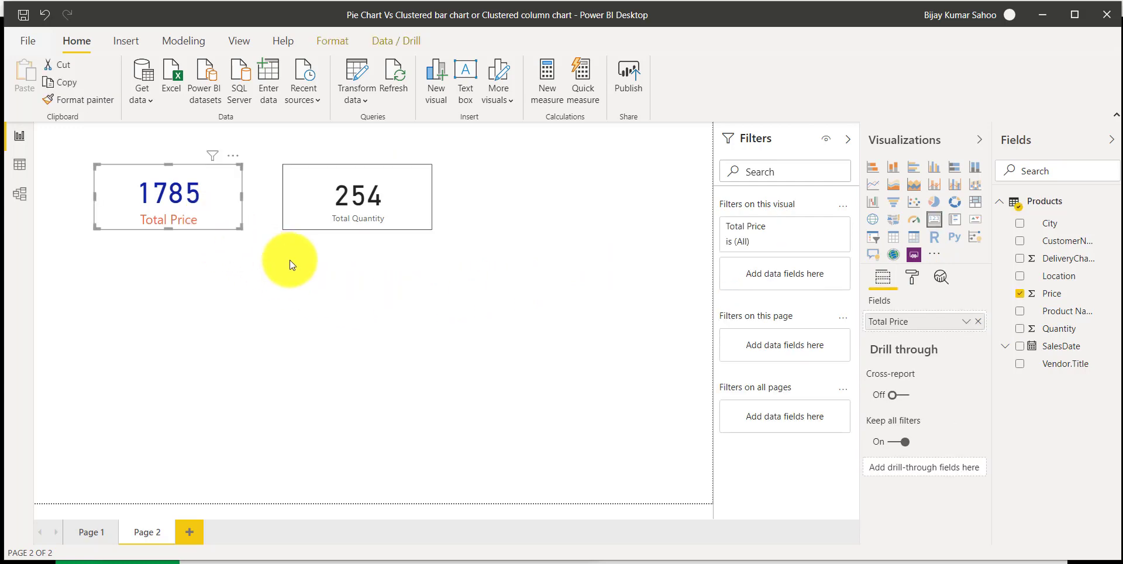
{"action": "key", "text": "ctrl+c"}
{"action": "left_click", "coordinate": [503, 208]}
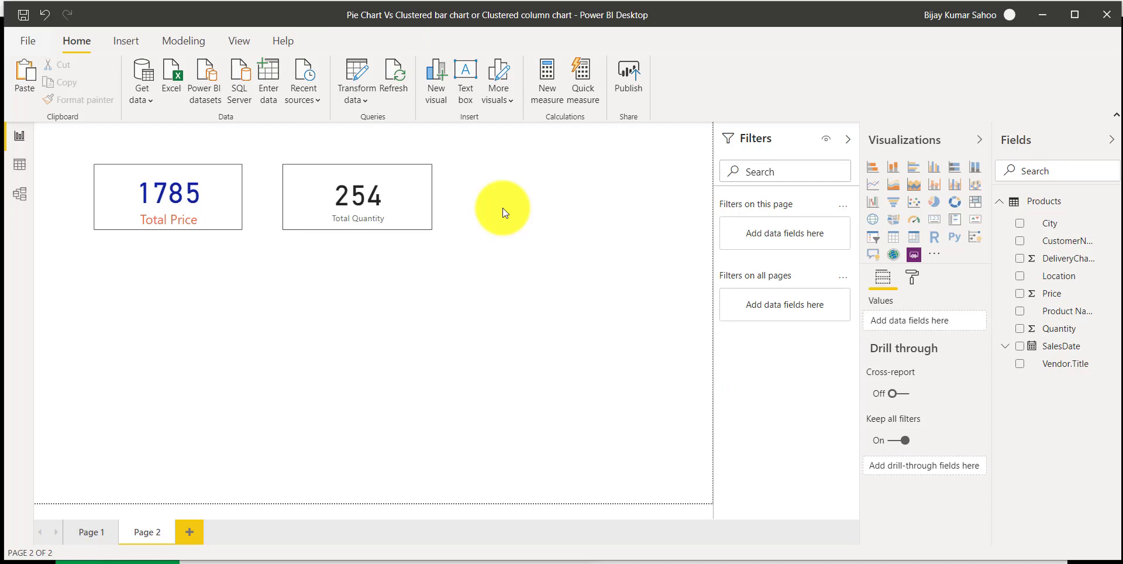
{"action": "key", "text": "ctrl+v"}
{"action": "left_click_drag", "start_coordinate": [211, 213], "coordinate": [578, 209]}
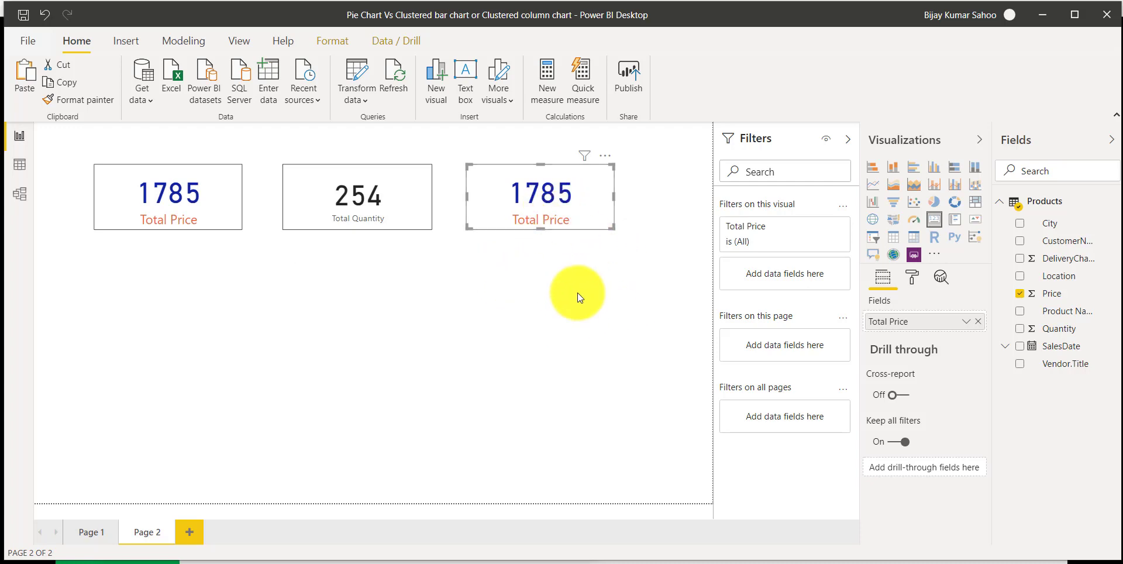
Replace the copied card's Total Price field with DeliveryCharges
{"action": "left_click", "coordinate": [978, 321]}
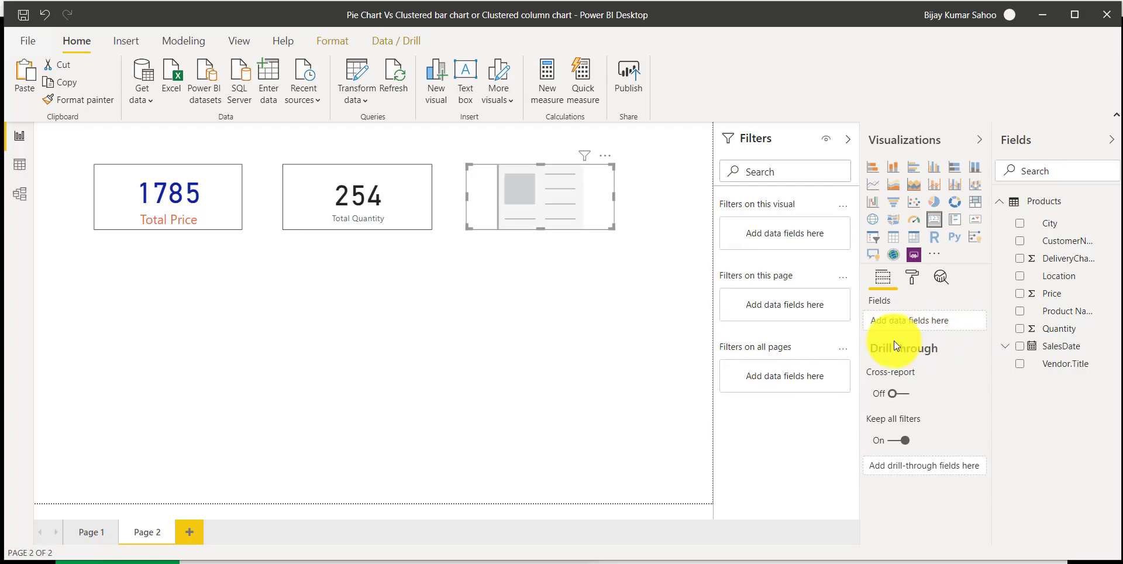
{"action": "left_click_drag", "start_coordinate": [1066, 258], "coordinate": [939, 321]}
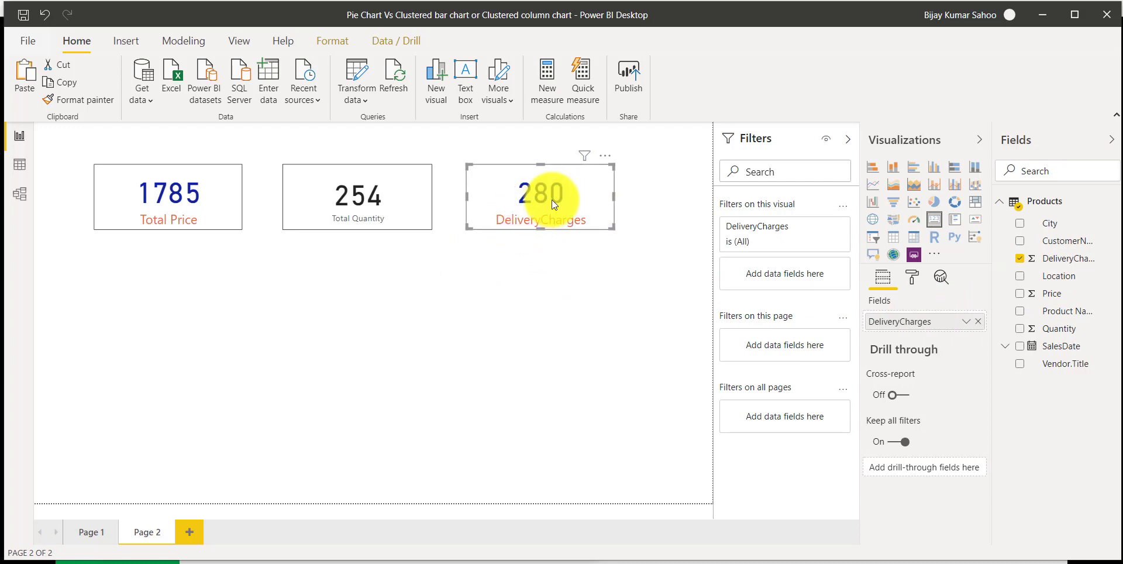
{"action": "left_click", "coordinate": [434, 285]}
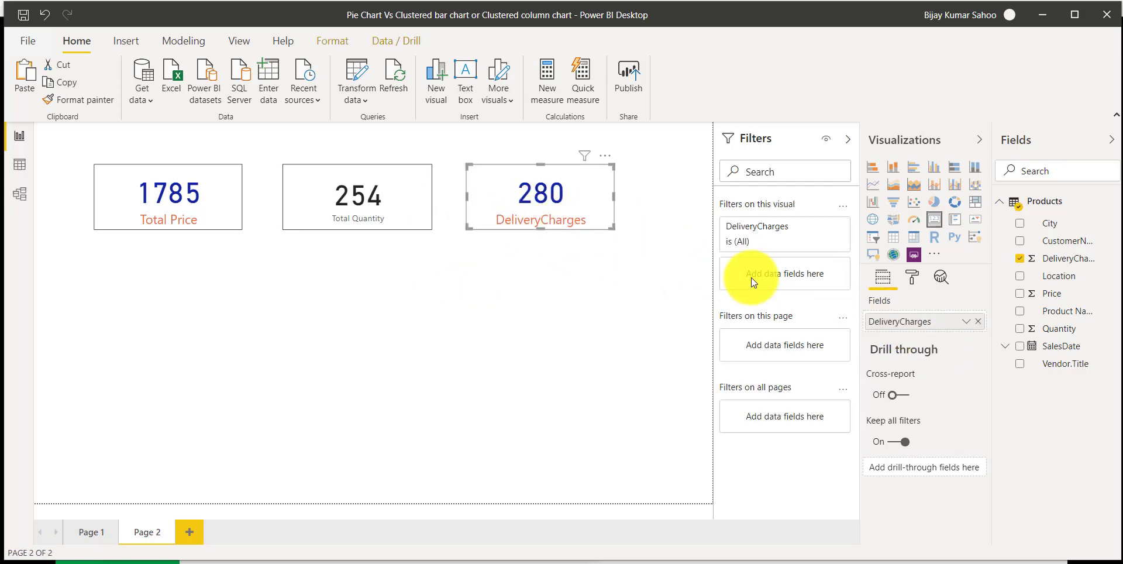
Rename the DeliveryCharges field in the third card as Total Delivery Charges
{"action": "right_click", "coordinate": [943, 321]}
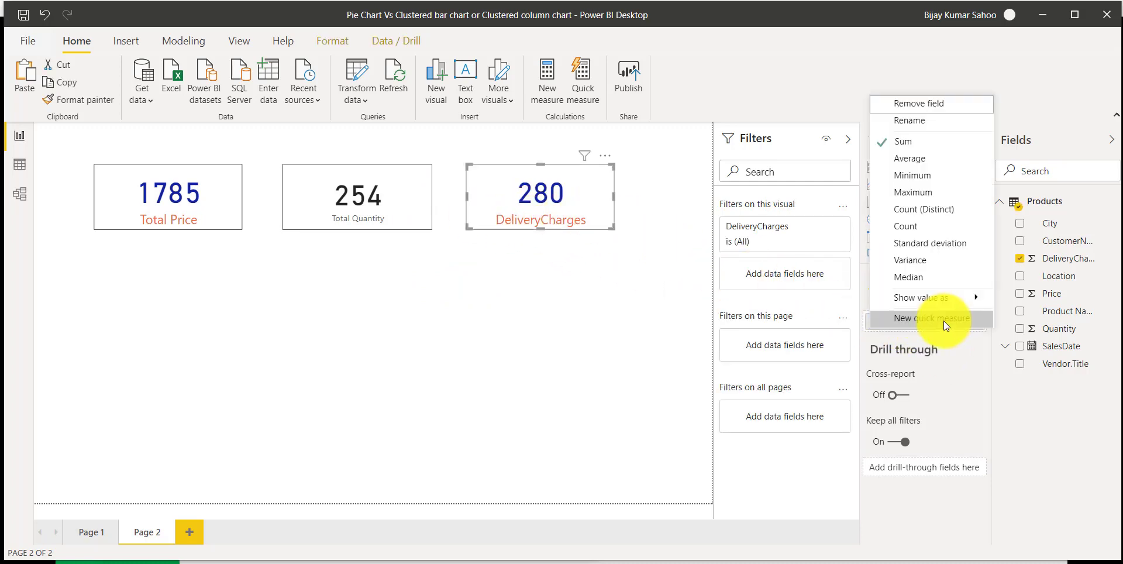
{"action": "left_click", "coordinate": [910, 138]}
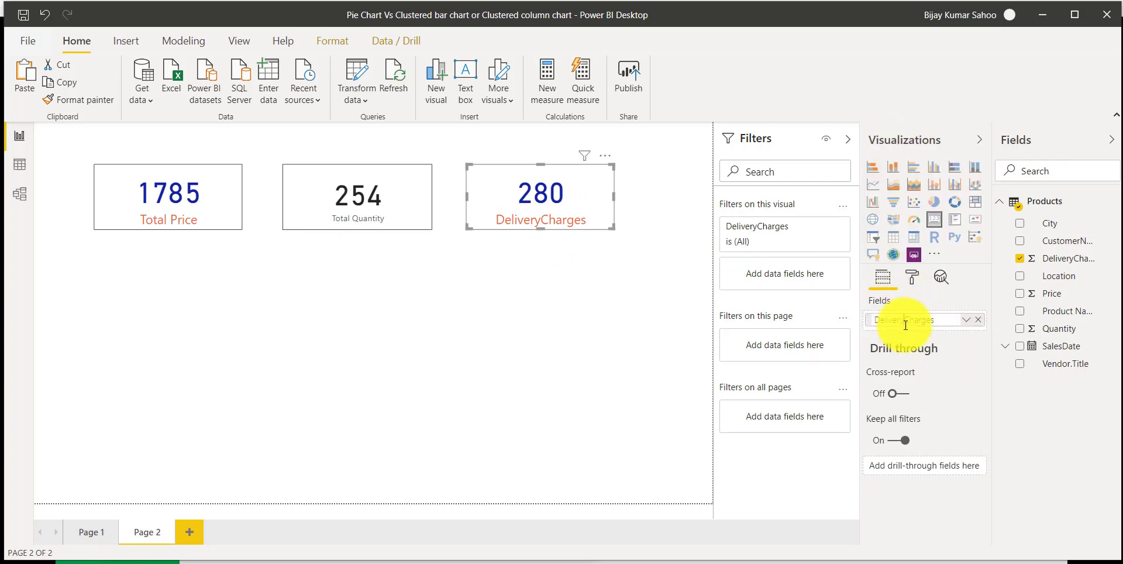
{"action": "type", "text": "Total"}
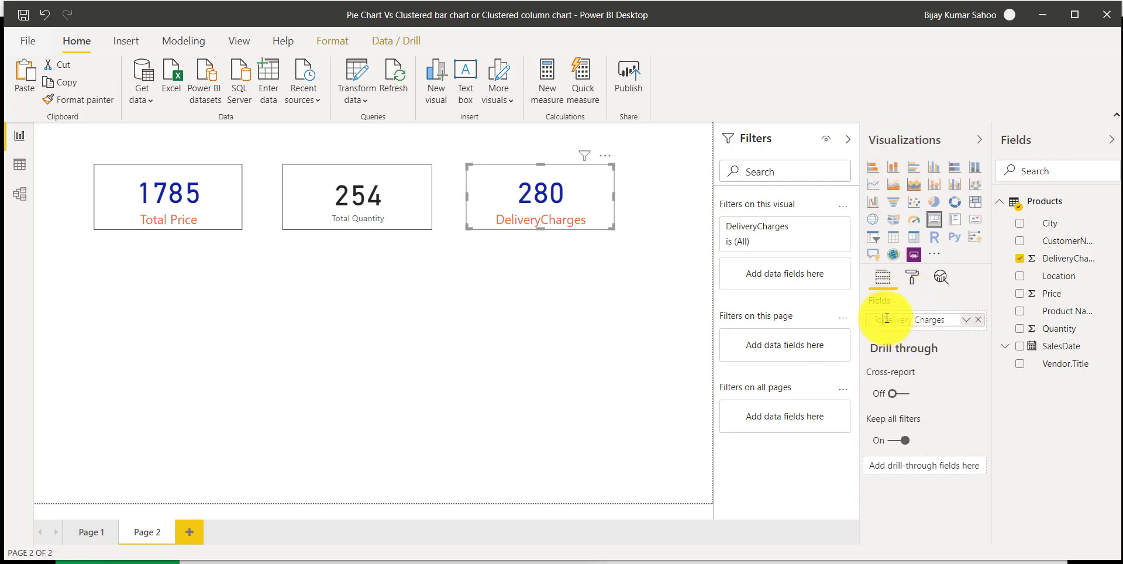
{"action": "key", "text": "Return"}
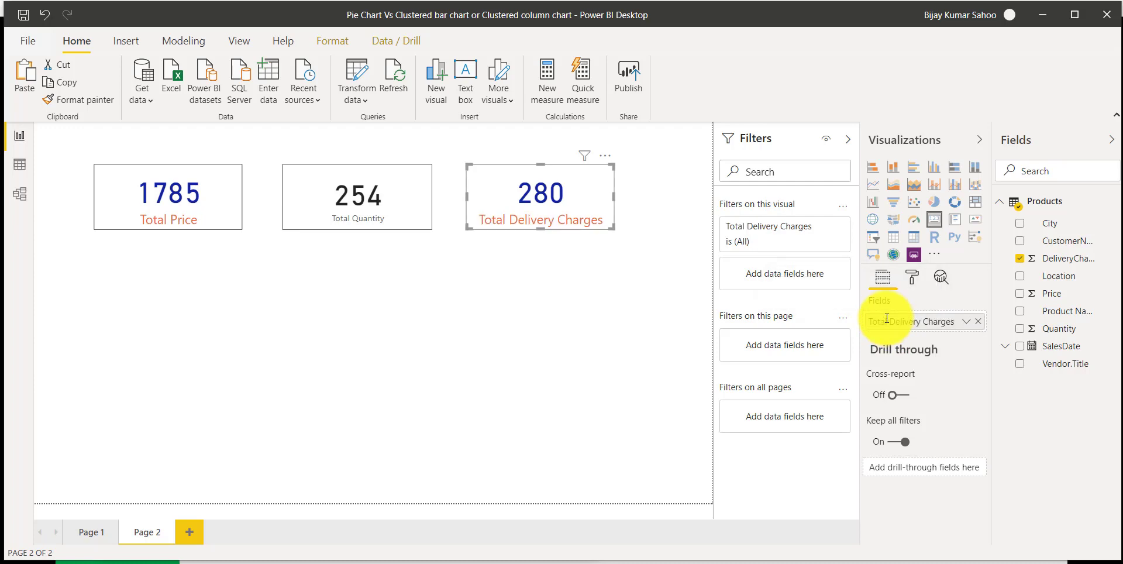
{"action": "left_click", "coordinate": [524, 277]}
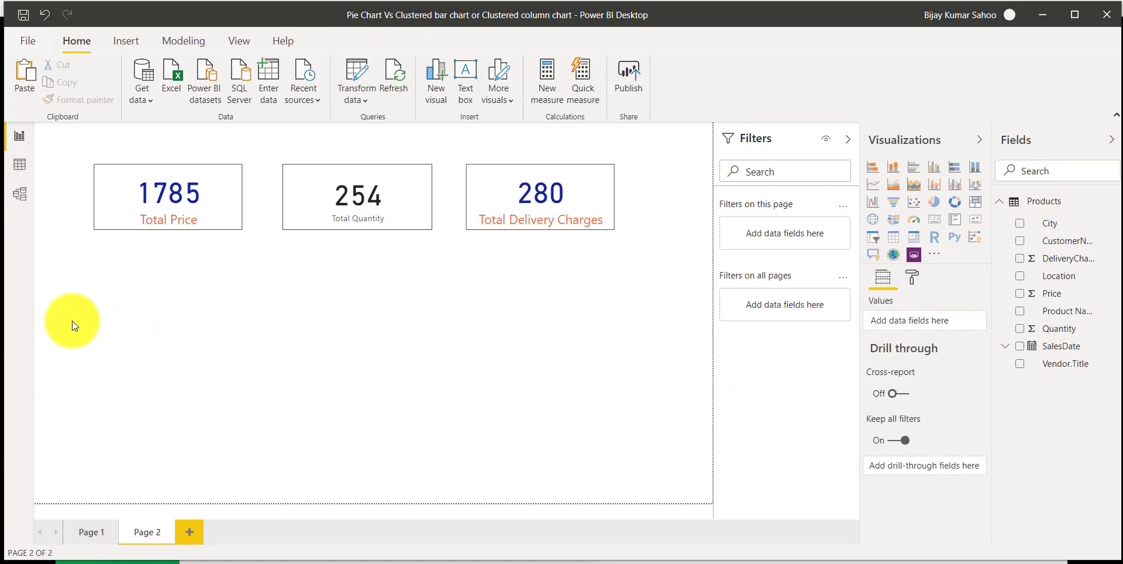
Shift the Total Quantity and Total Delivery Charges cards slightly left to even the spacing, keeping all three cards aligned
{"action": "left_click_drag", "start_coordinate": [331, 186], "coordinate": [317, 178]}
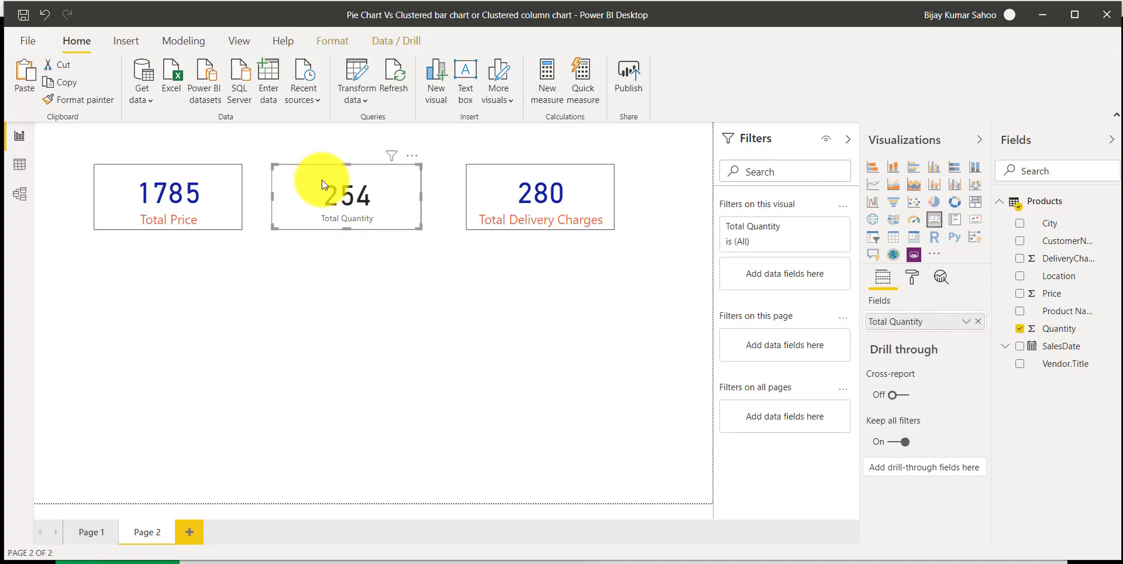
{"action": "left_click_drag", "start_coordinate": [501, 168], "coordinate": [487, 168]}
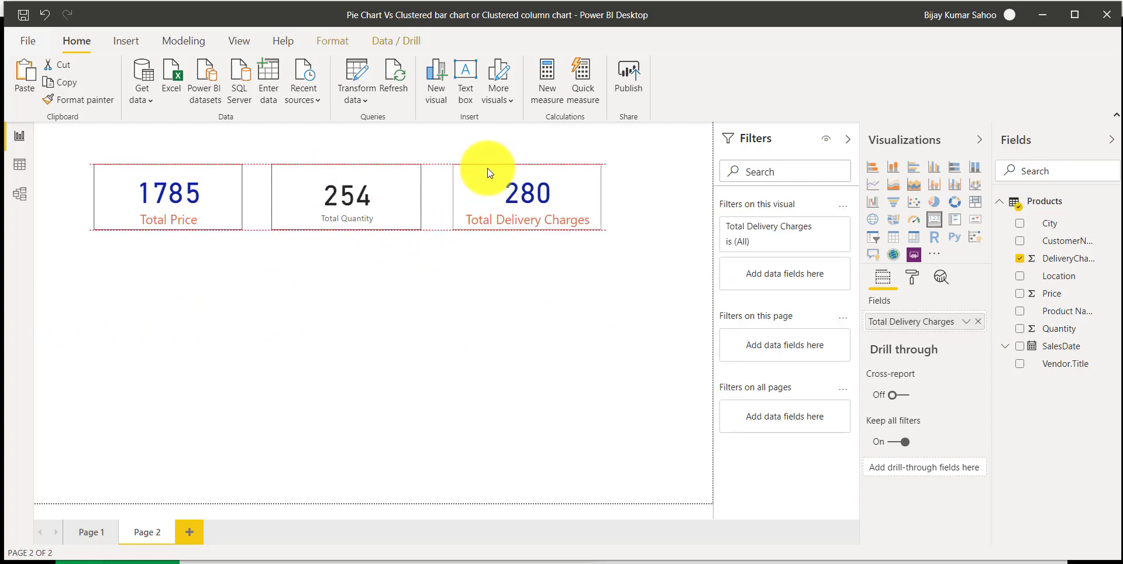
Add an empty multi-row card below the Total Price card and enlarge it to extend under part of the Total Quantity card
{"action": "left_click", "coordinate": [268, 325]}
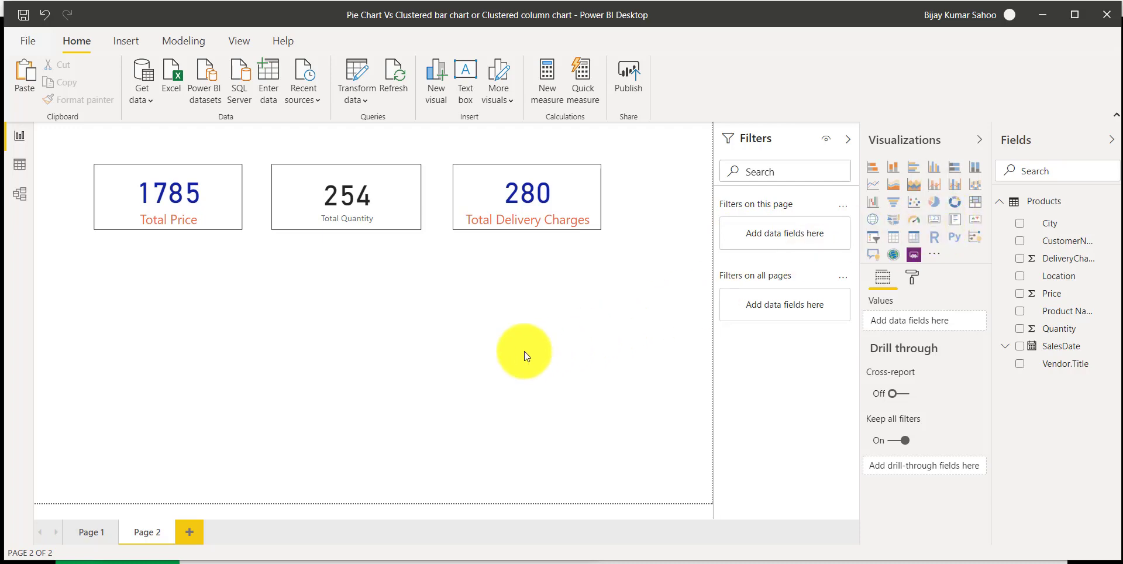
{"action": "left_click", "coordinate": [956, 225]}
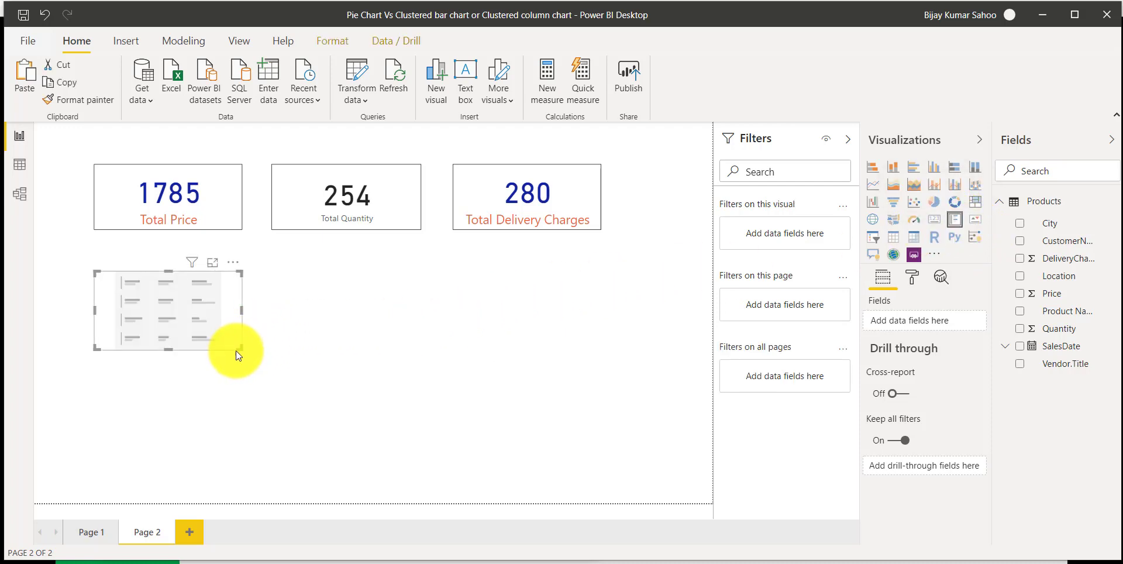
{"action": "left_click_drag", "start_coordinate": [237, 350], "coordinate": [331, 397]}
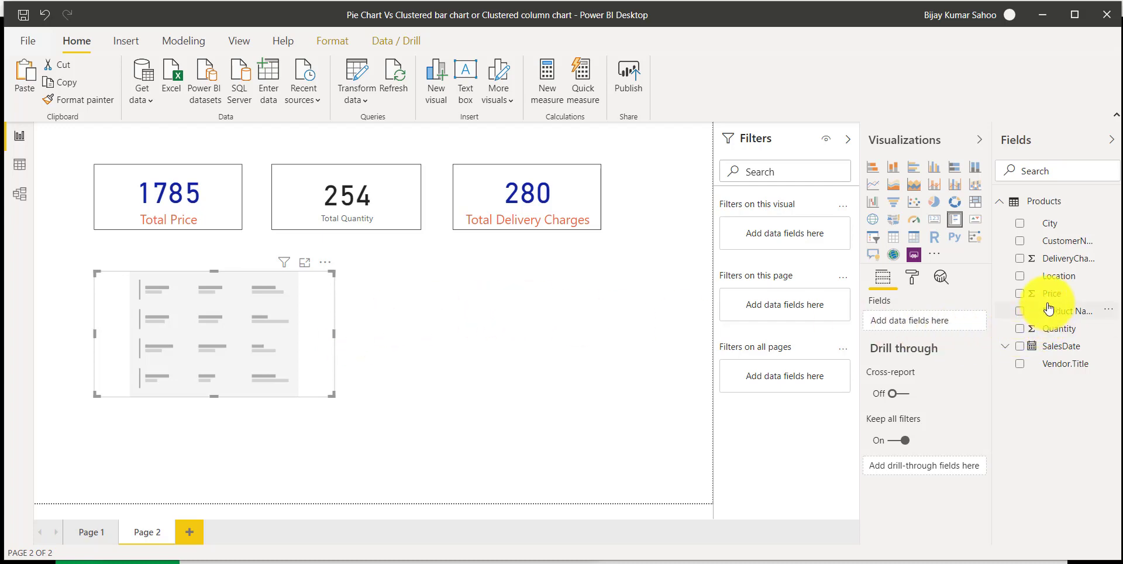
Add Price, Quantity and DeliveryCharges to the multi-row card and resize it to a shallow strip spanning the width of the three cards above
{"action": "left_click_drag", "start_coordinate": [1056, 295], "coordinate": [938, 326]}
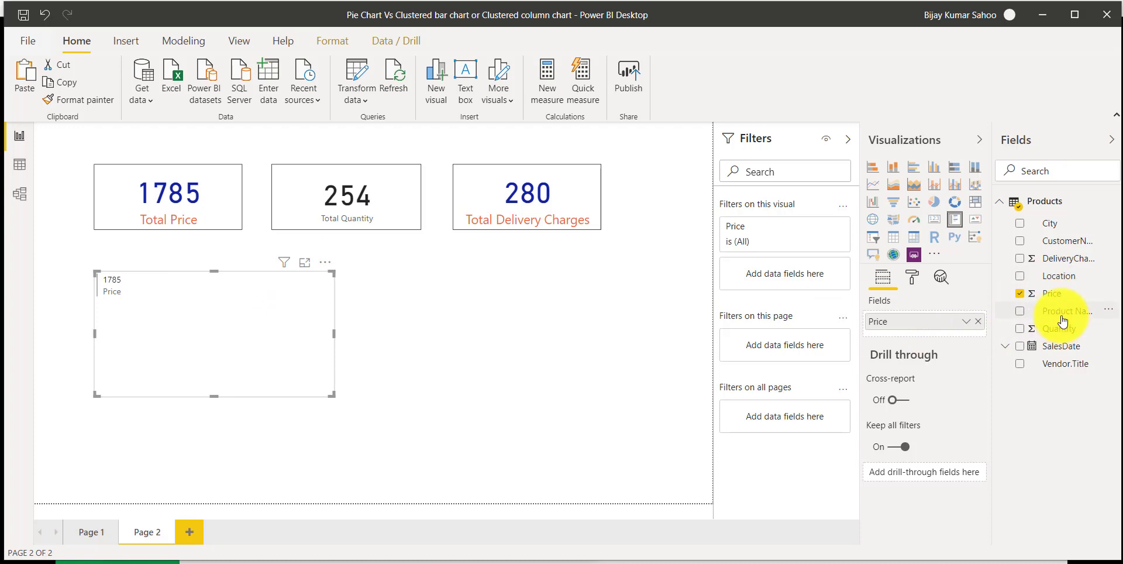
{"action": "left_click_drag", "start_coordinate": [1061, 332], "coordinate": [948, 340]}
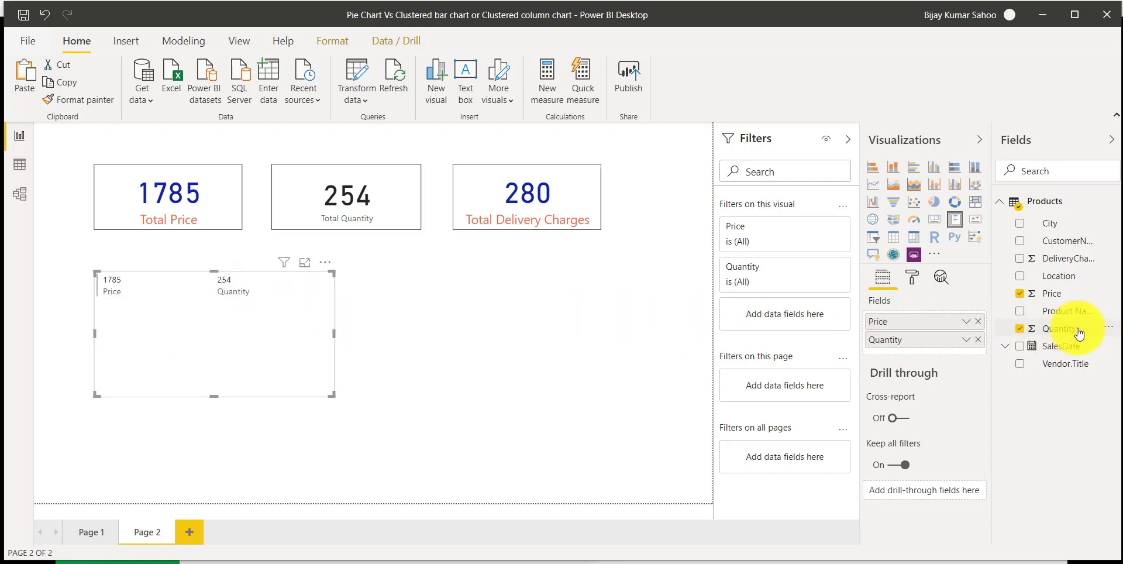
{"action": "left_click_drag", "start_coordinate": [1062, 258], "coordinate": [946, 355]}
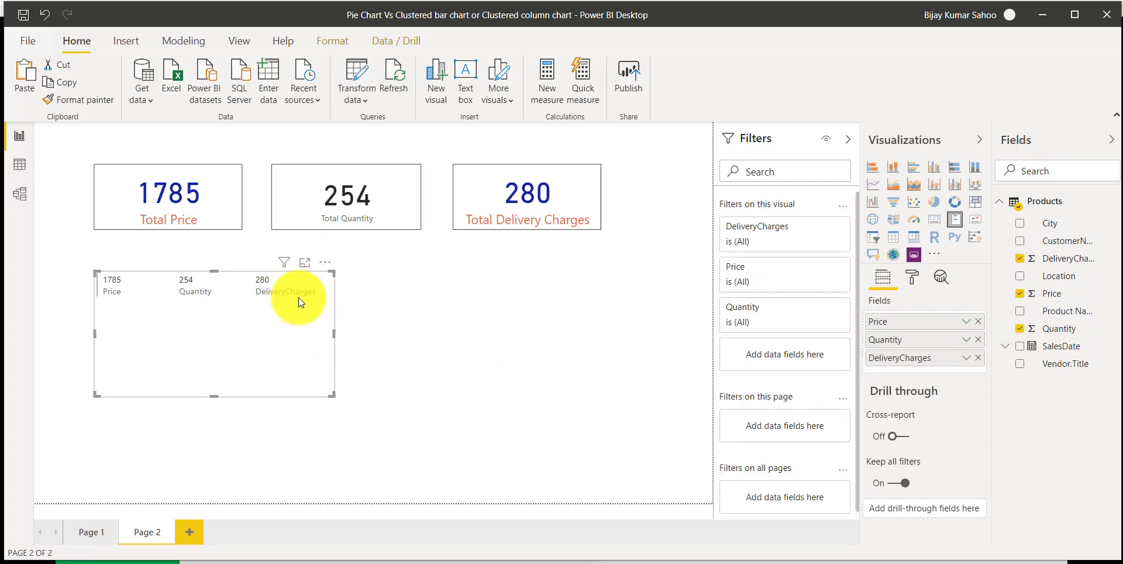
{"action": "left_click_drag", "start_coordinate": [335, 392], "coordinate": [604, 289]}
{"action": "left_click", "coordinate": [117, 300]}
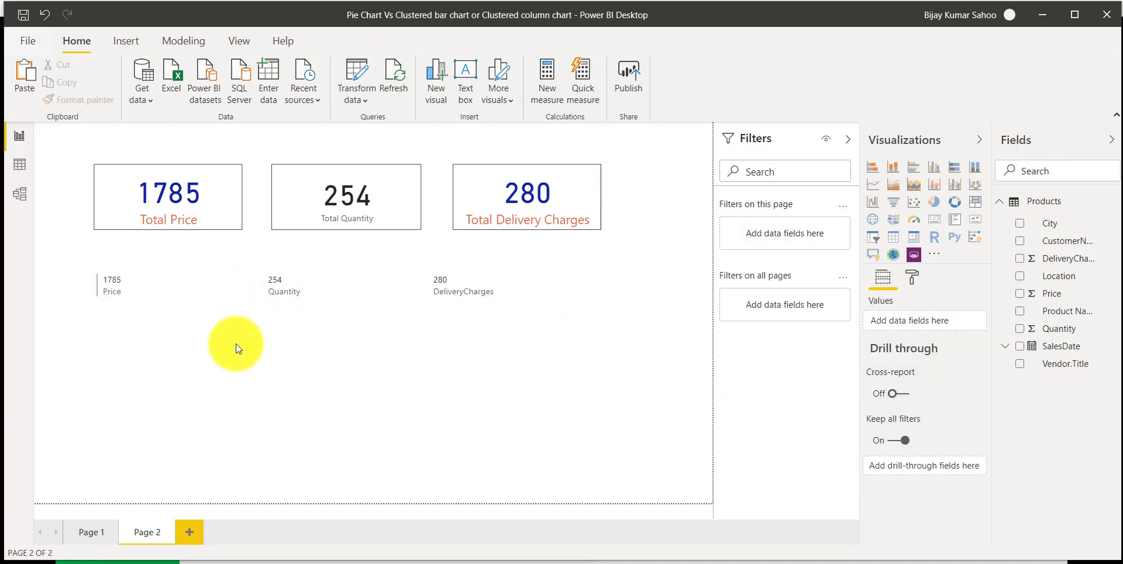
Set the data label color of the multi-row card to the orange theme color
{"action": "left_click", "coordinate": [202, 303]}
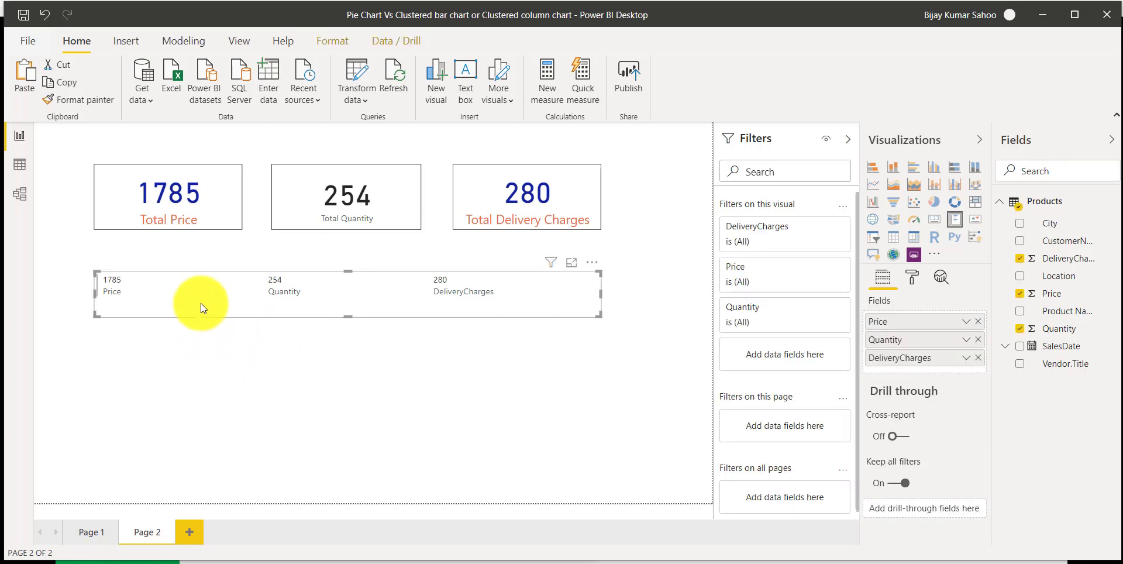
{"action": "left_click", "coordinate": [915, 280]}
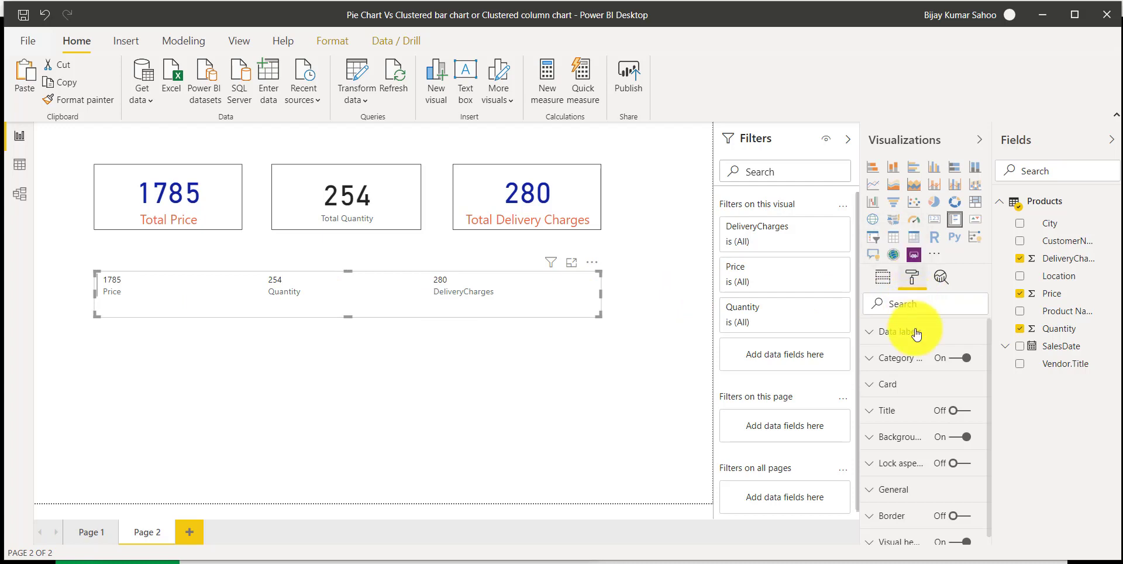
{"action": "left_click", "coordinate": [877, 335]}
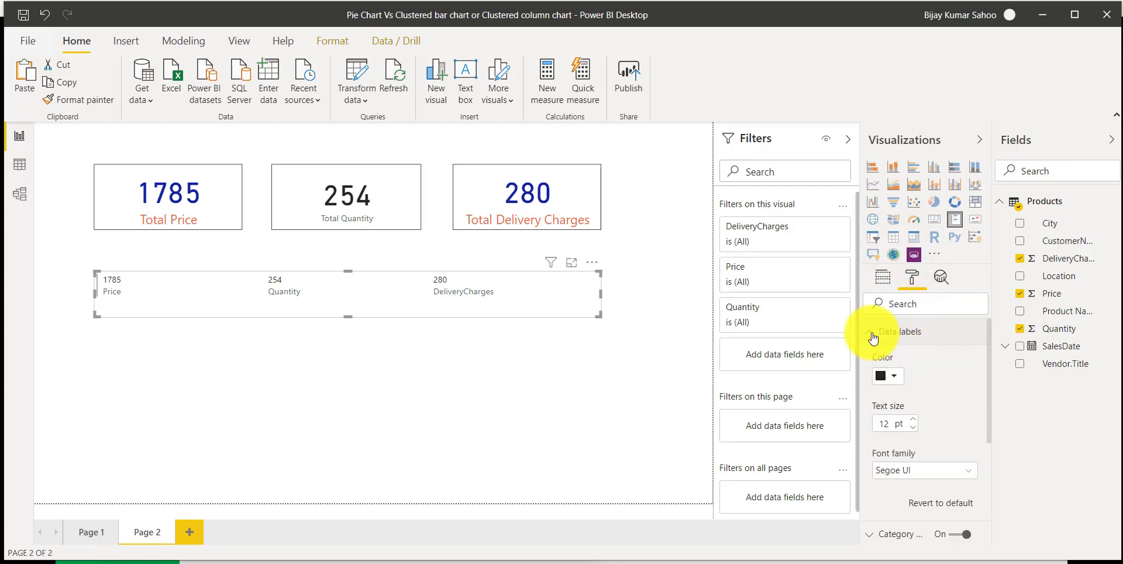
{"action": "left_click", "coordinate": [896, 379]}
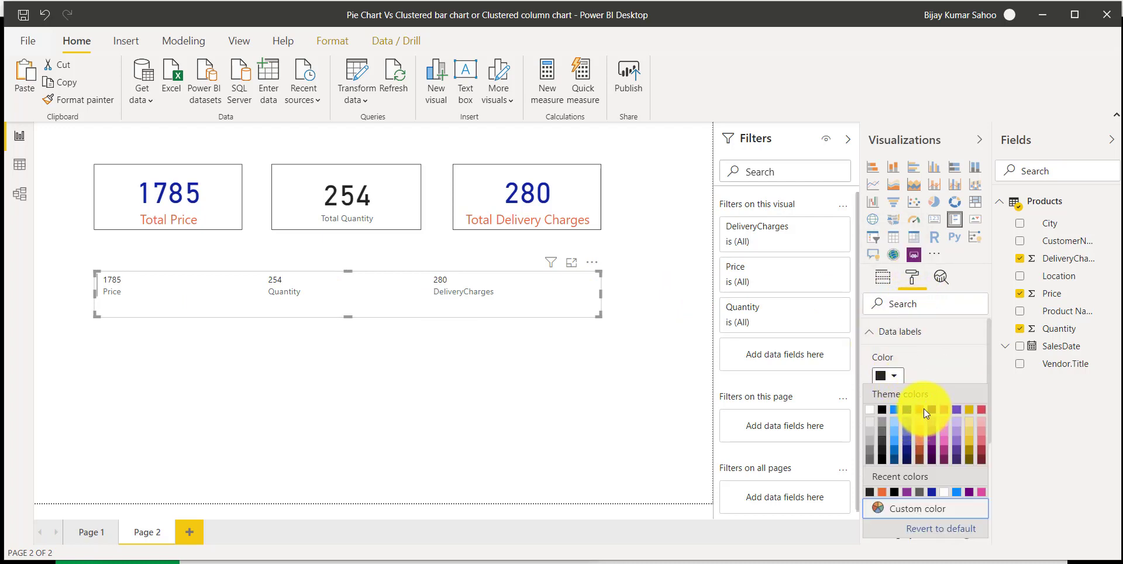
{"action": "left_click", "coordinate": [924, 408]}
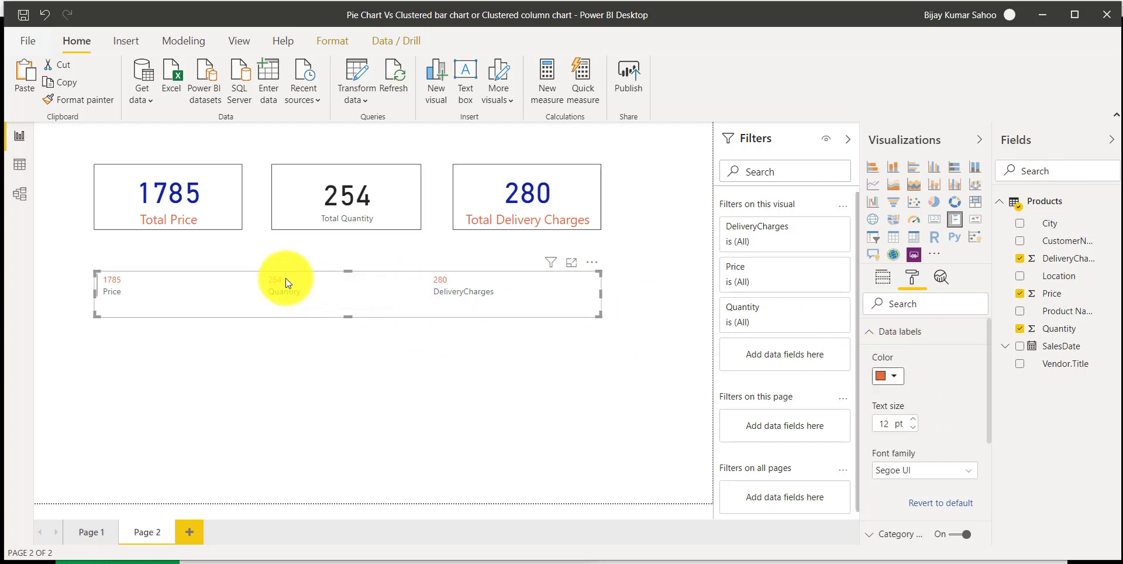
Increase the text size of the multi-row card's data labels to 30 pt
{"action": "left_click", "coordinate": [912, 419]}
{"action": "left_click", "coordinate": [913, 419]}
{"action": "left_click", "coordinate": [913, 420]}
{"action": "left_click", "coordinate": [913, 419]}
{"action": "left_click", "coordinate": [912, 419]}
{"action": "left_click", "coordinate": [913, 419]}
{"action": "left_click", "coordinate": [913, 419]}
{"action": "left_click", "coordinate": [912, 419]}
{"action": "left_click", "coordinate": [912, 420]}
{"action": "left_click", "coordinate": [913, 419]}
{"action": "left_click", "coordinate": [913, 420]}
{"action": "left_click", "coordinate": [913, 420]}
{"action": "left_click", "coordinate": [913, 419]}
{"action": "left_click", "coordinate": [912, 419]}
{"action": "left_click", "coordinate": [913, 420]}
{"action": "left_click", "coordinate": [913, 419]}
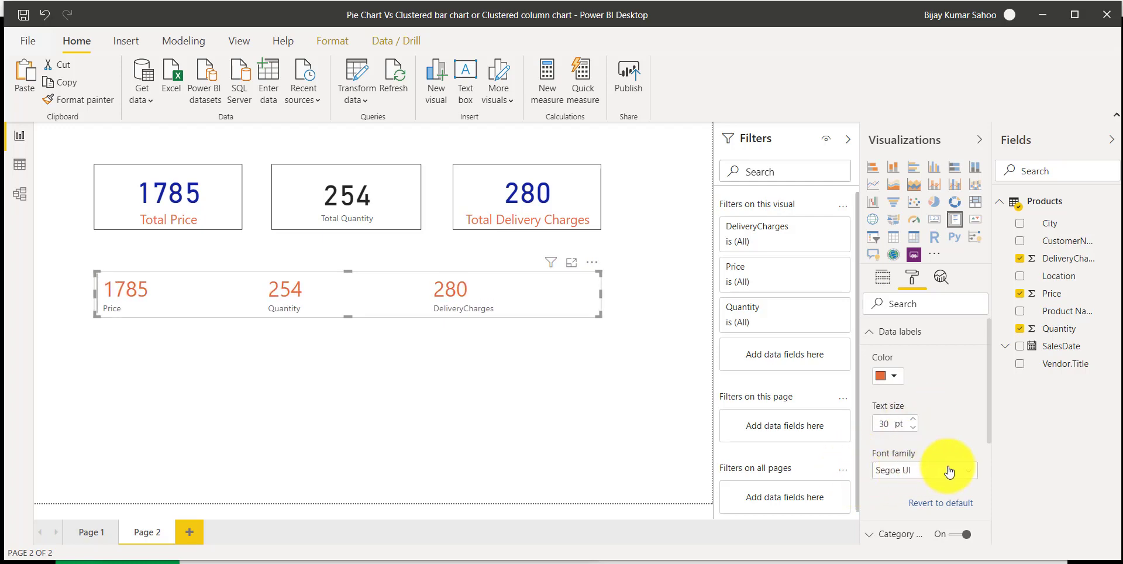
Change the font family of the multi-row card's data labels to Arial Unicode MS
{"action": "scroll", "coordinate": [936, 450], "scroll_direction": "down", "scroll_amount": 2}
{"action": "scroll", "coordinate": [907, 359], "scroll_direction": "down", "scroll_amount": 1}
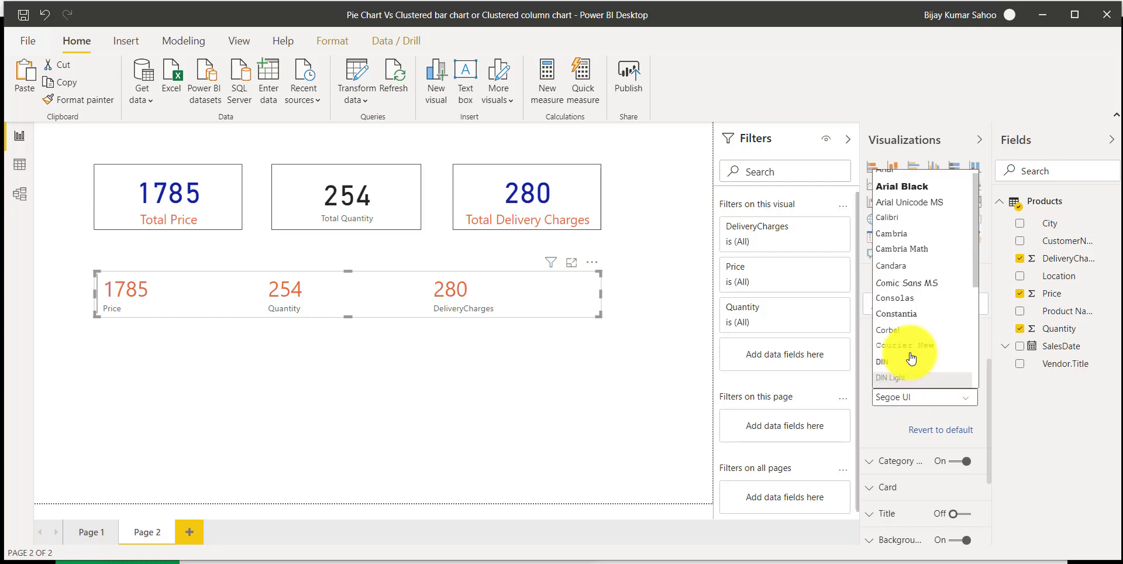
{"action": "scroll", "coordinate": [909, 263], "scroll_direction": "up", "scroll_amount": 2}
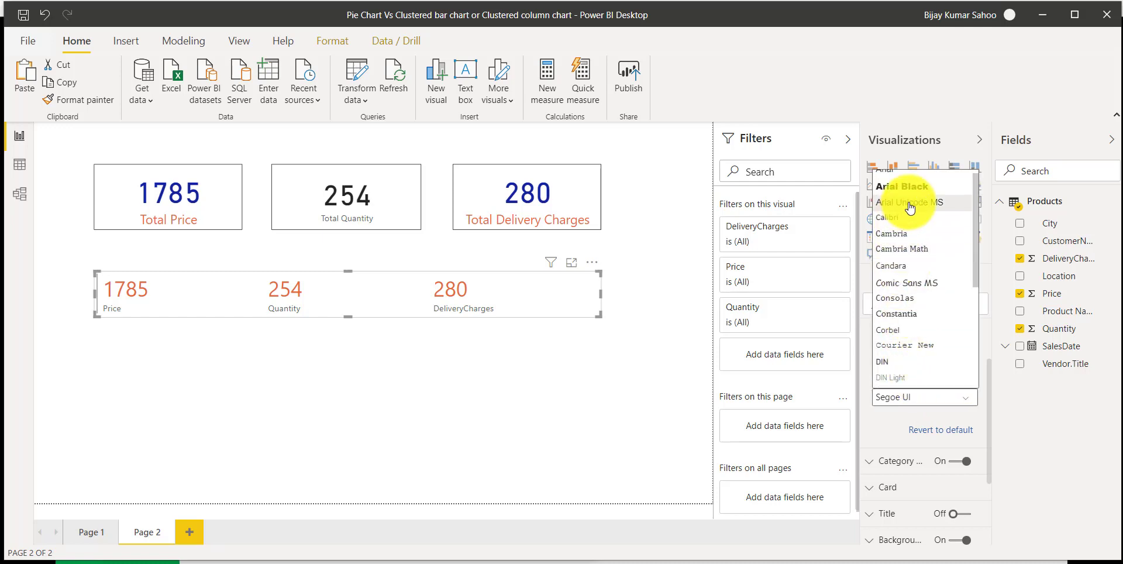
{"action": "left_click", "coordinate": [910, 217]}
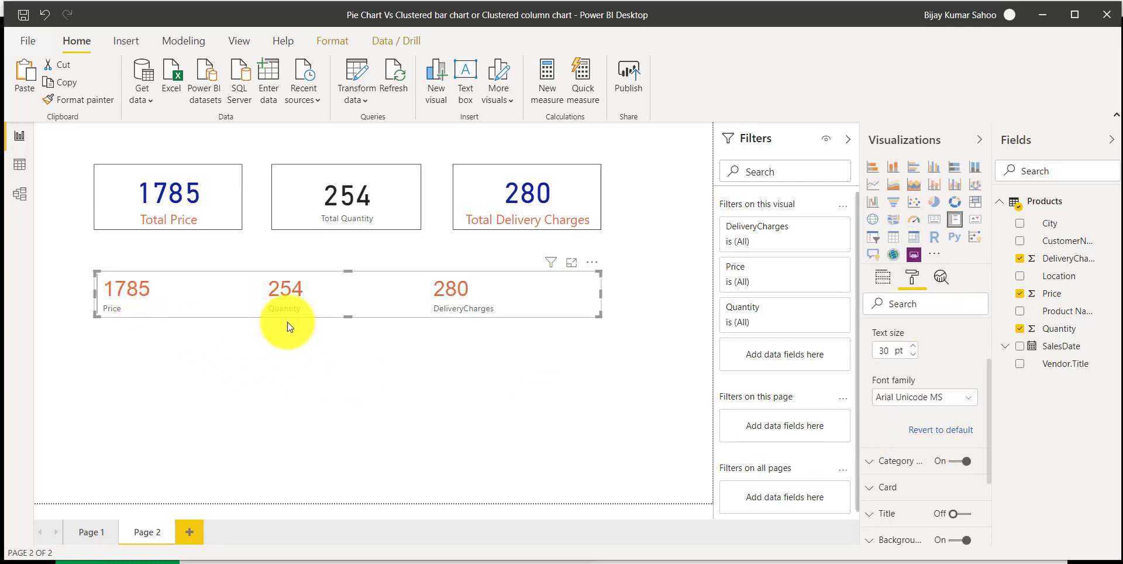
Set the category labels' text size to 18 pt and make the multi-row card slightly taller so the labels fit
{"action": "left_click", "coordinate": [875, 463]}
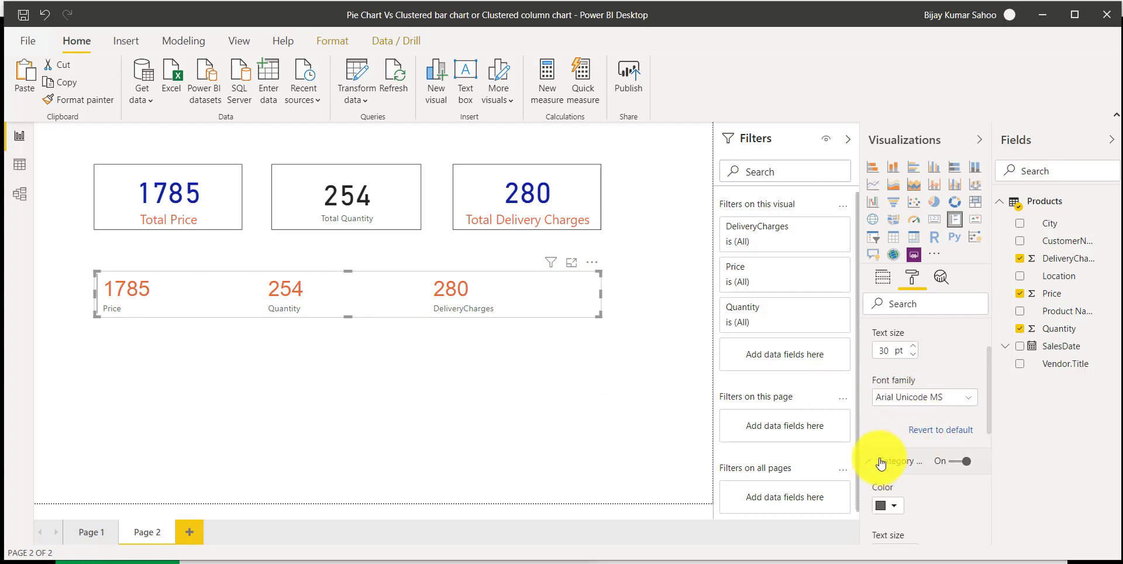
{"action": "scroll", "coordinate": [921, 387], "scroll_direction": "up", "scroll_amount": 2}
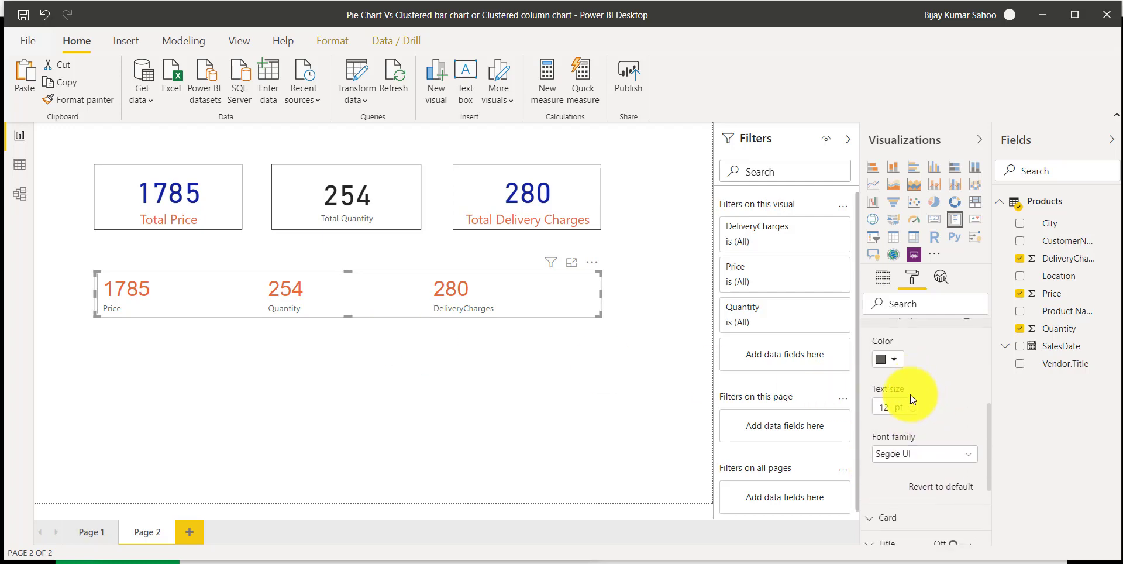
{"action": "left_click", "coordinate": [915, 404]}
{"action": "left_click", "coordinate": [915, 404]}
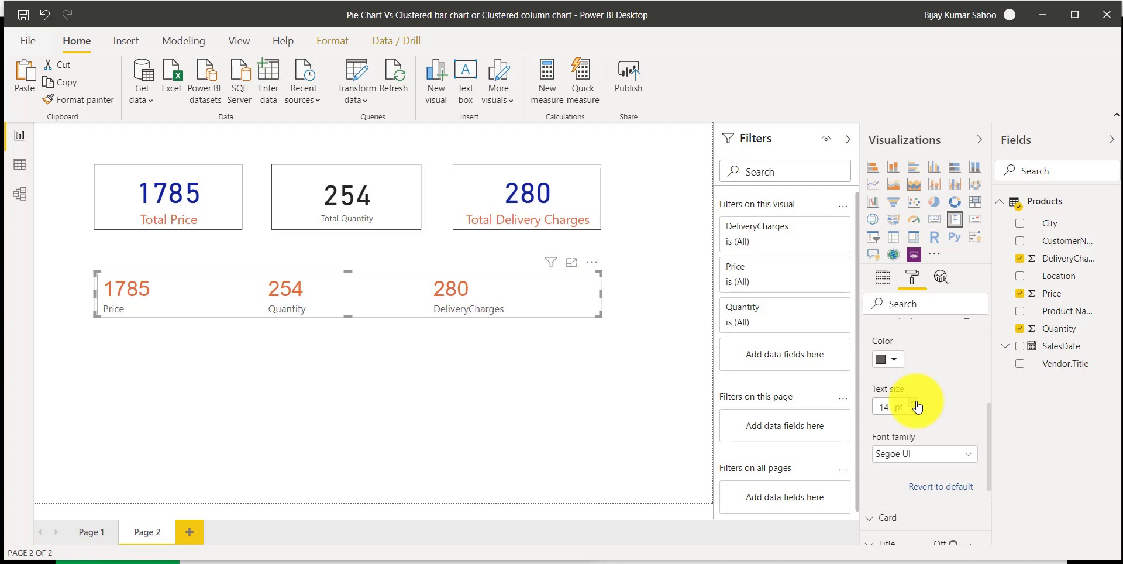
{"action": "left_click", "coordinate": [916, 404]}
{"action": "left_click", "coordinate": [916, 404]}
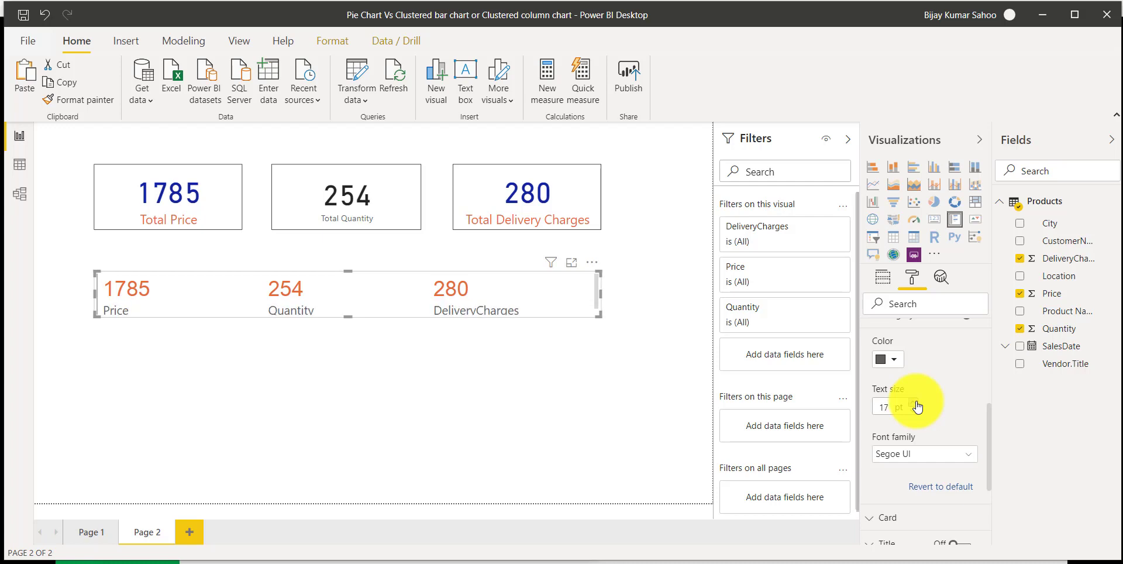
{"action": "left_click", "coordinate": [916, 403]}
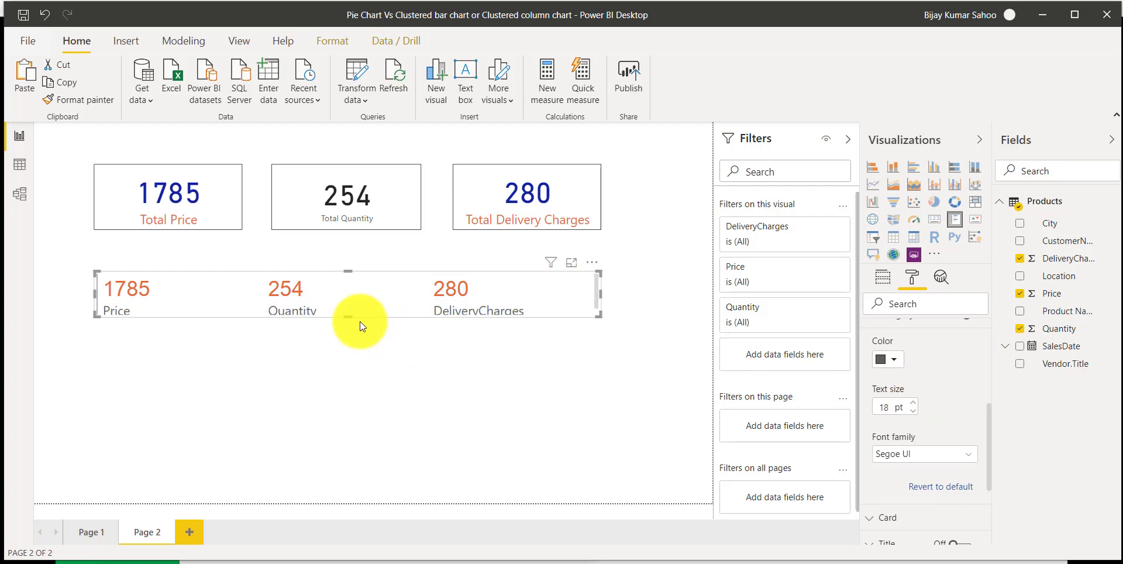
{"action": "left_click_drag", "start_coordinate": [351, 318], "coordinate": [353, 336]}
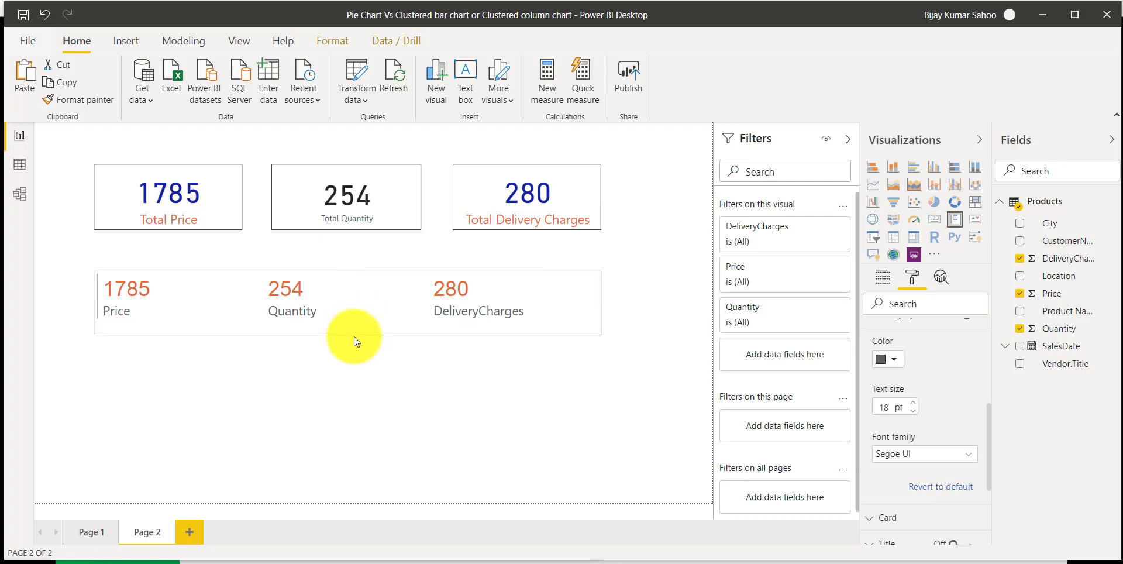
{"action": "left_click", "coordinate": [532, 371]}
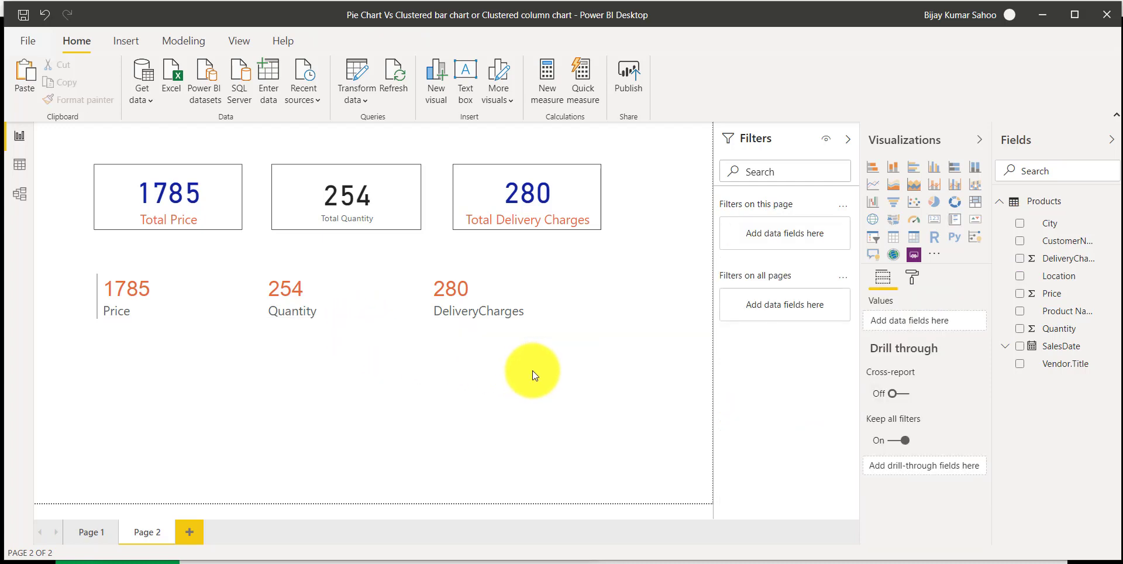
Turn on the border around the multi-row card
{"action": "left_click", "coordinate": [454, 329]}
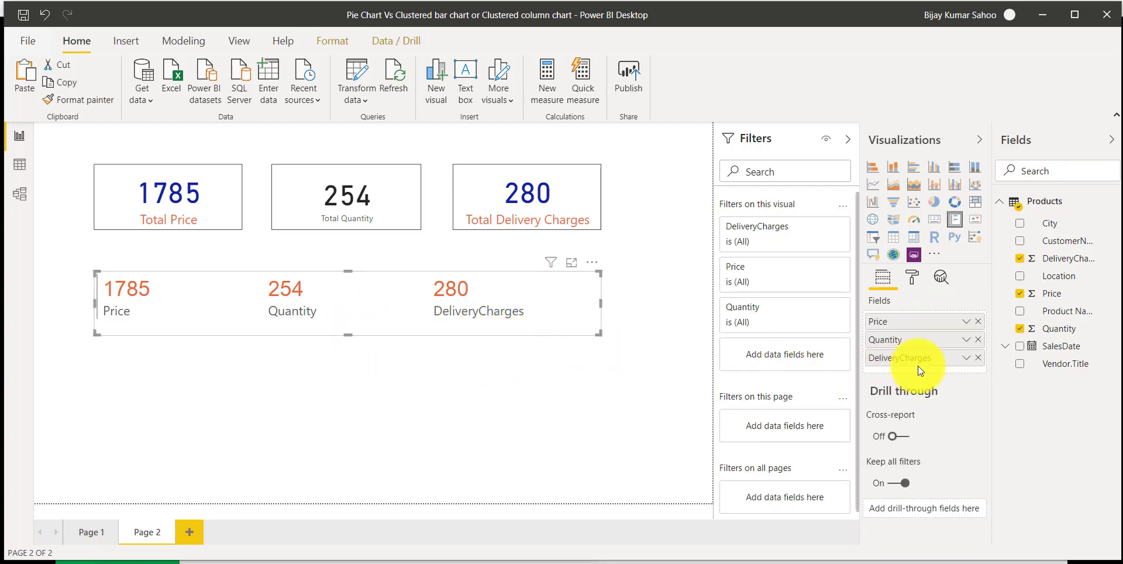
{"action": "left_click", "coordinate": [912, 277]}
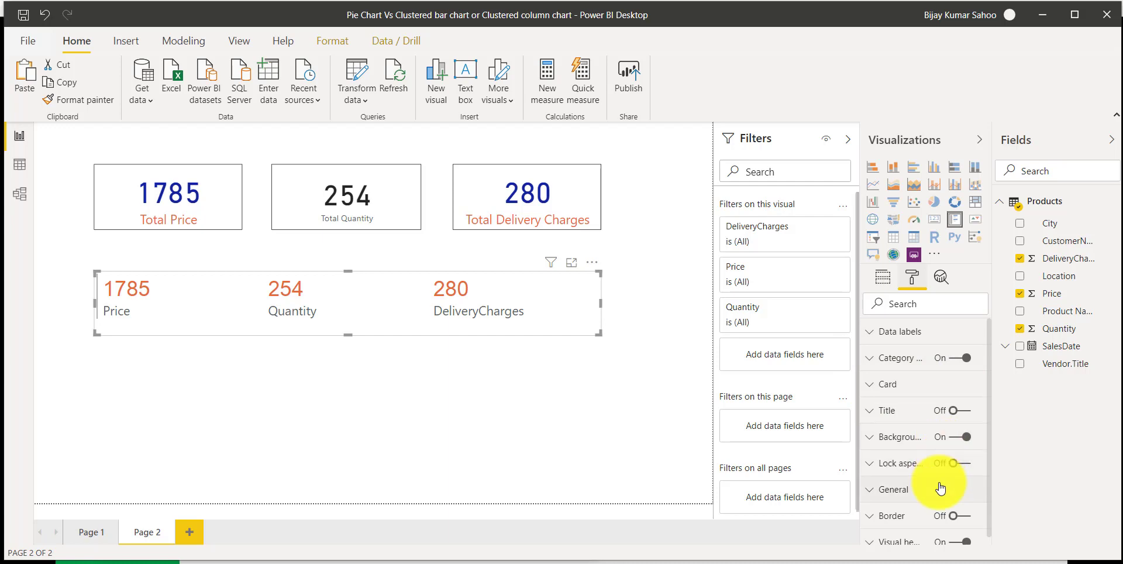
{"action": "scroll", "coordinate": [941, 489], "scroll_direction": "down", "scroll_amount": 1}
{"action": "left_click", "coordinate": [969, 507]}
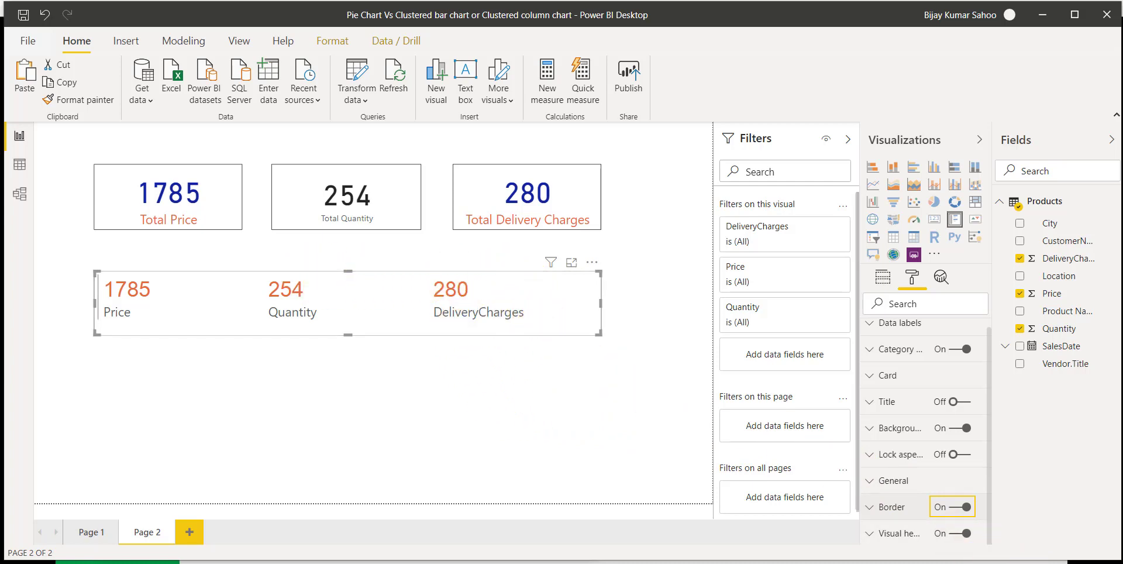
{"action": "left_click", "coordinate": [496, 380]}
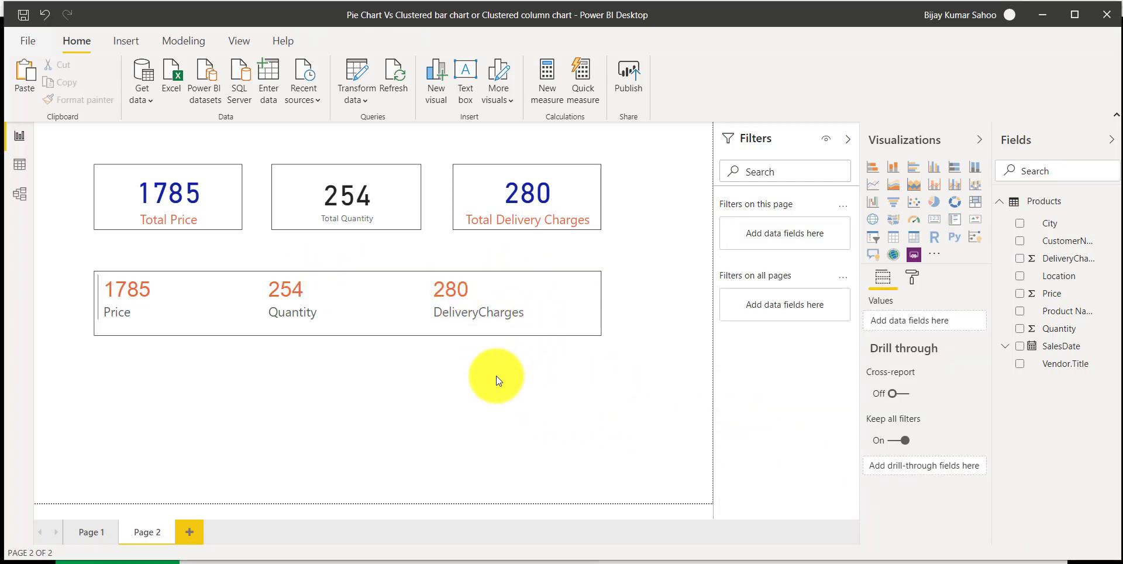
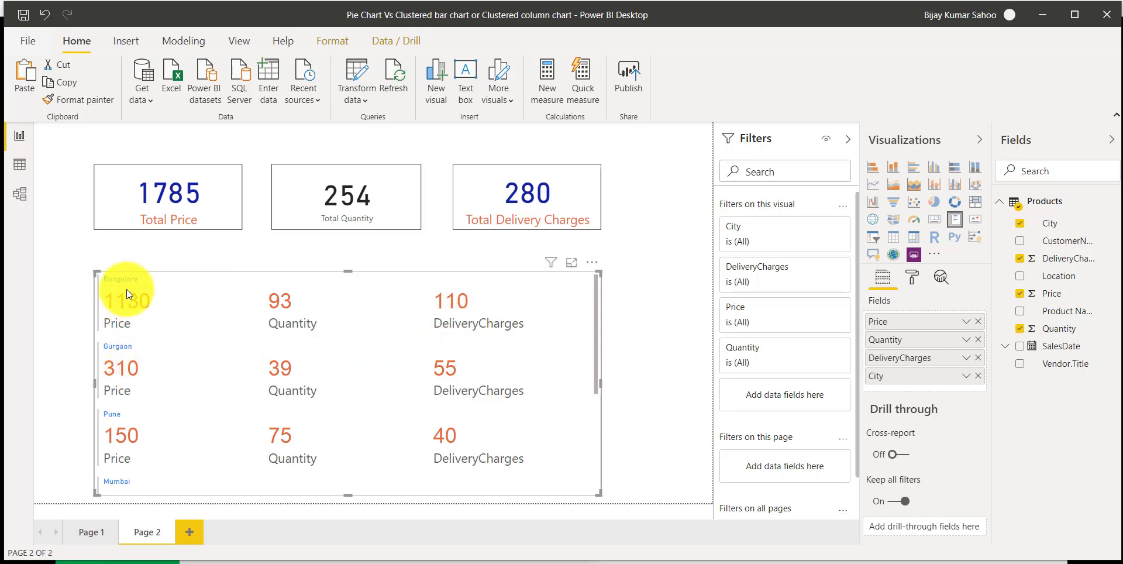
Look through the city rows of the multi-row card, and replace its City field with CustomerName
{"action": "scroll", "coordinate": [132, 360], "scroll_direction": "down", "scroll_amount": 2}
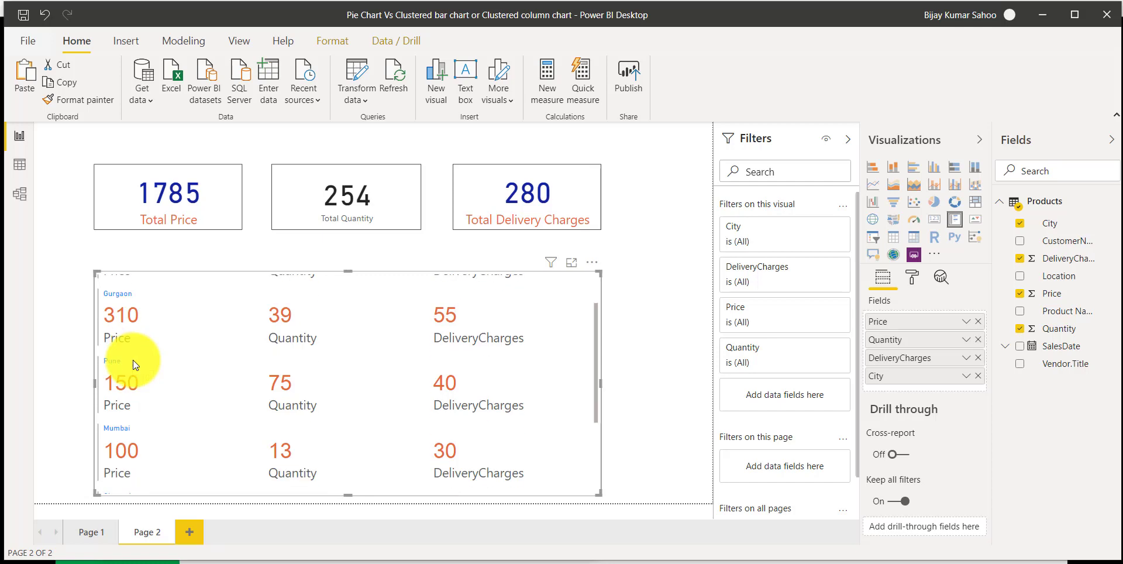
{"action": "scroll", "coordinate": [131, 352], "scroll_direction": "down", "scroll_amount": 2}
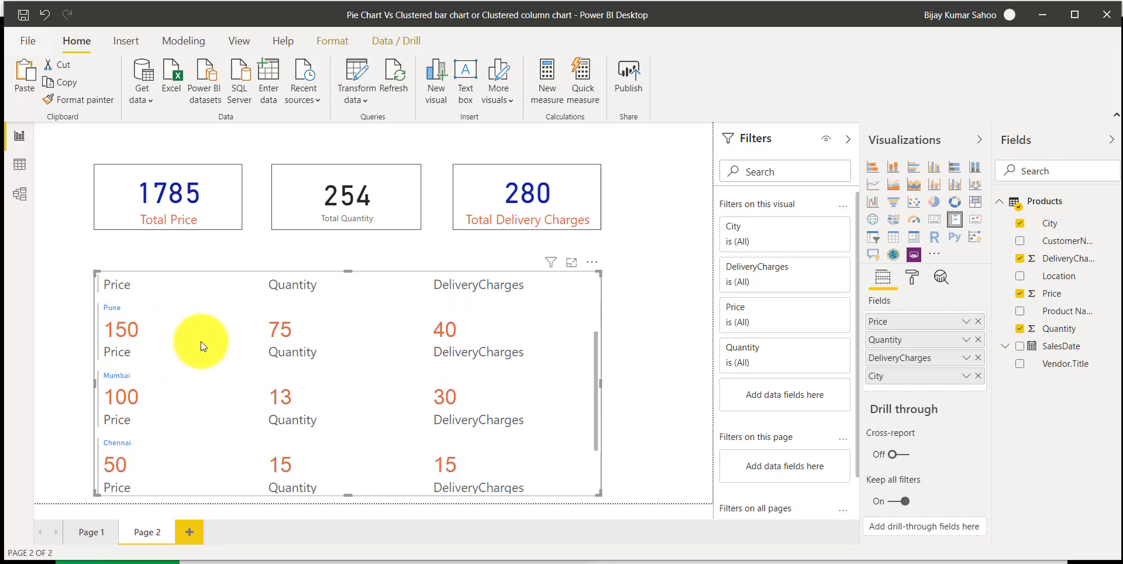
{"action": "scroll", "coordinate": [209, 367], "scroll_direction": "down", "scroll_amount": 3}
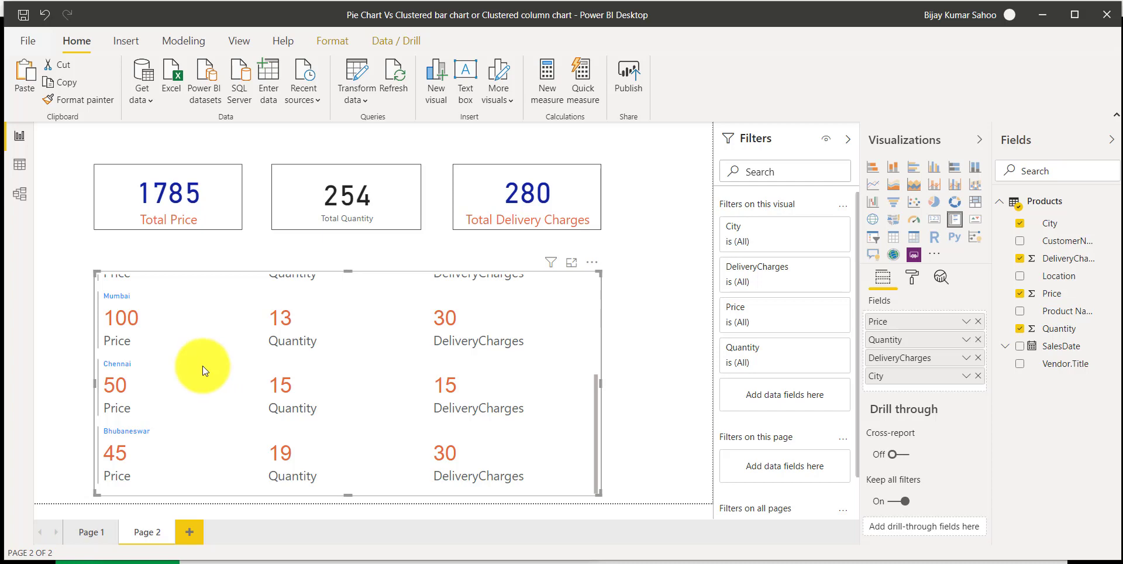
{"action": "scroll", "coordinate": [202, 366], "scroll_direction": "up", "scroll_amount": 7}
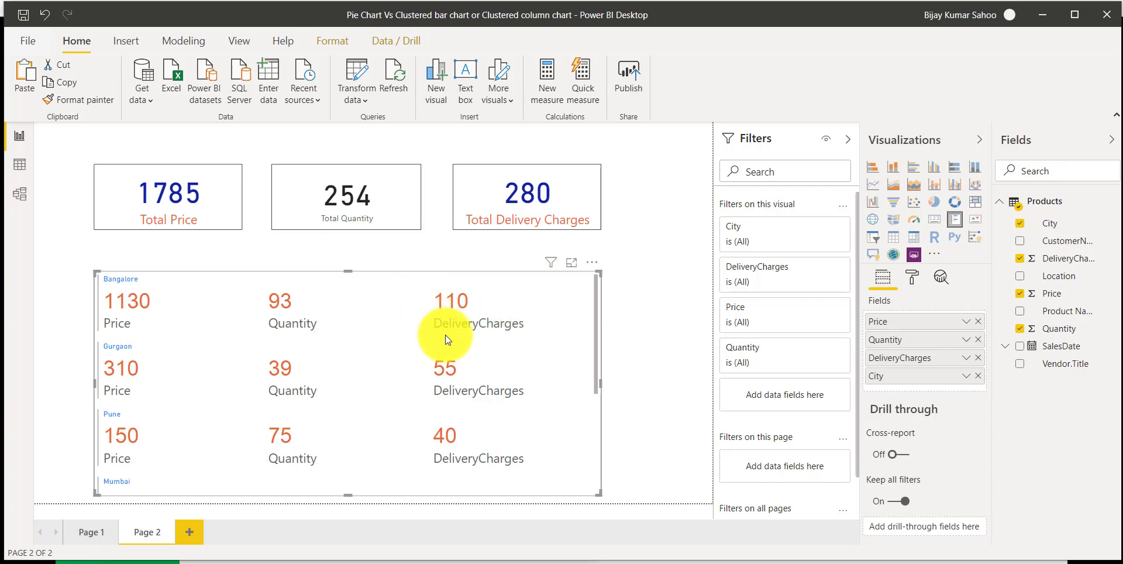
{"action": "left_click", "coordinate": [979, 377]}
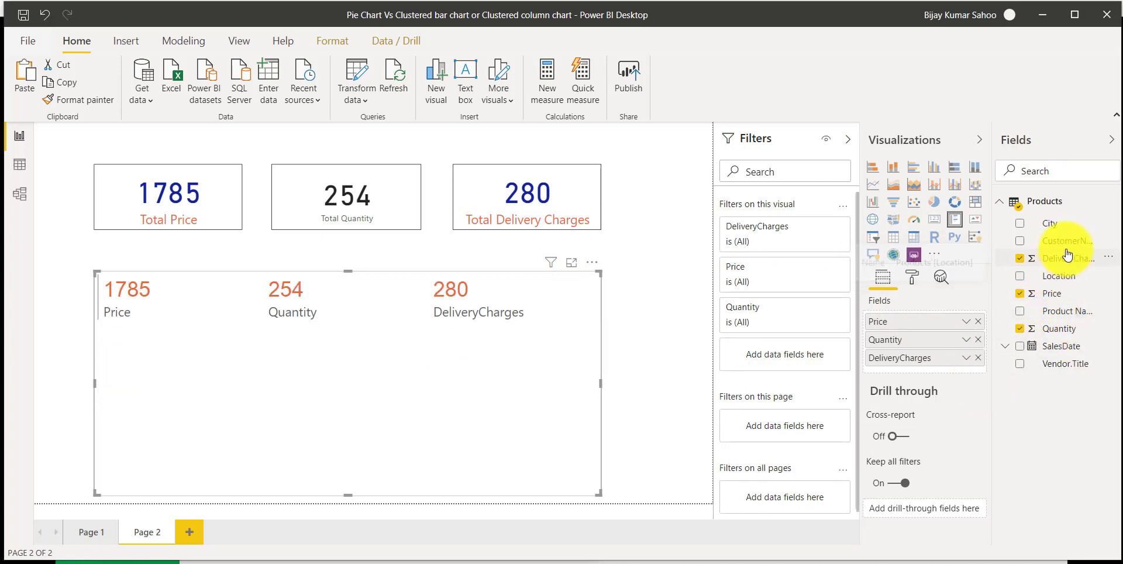
{"action": "left_click_drag", "start_coordinate": [1062, 241], "coordinate": [933, 368]}
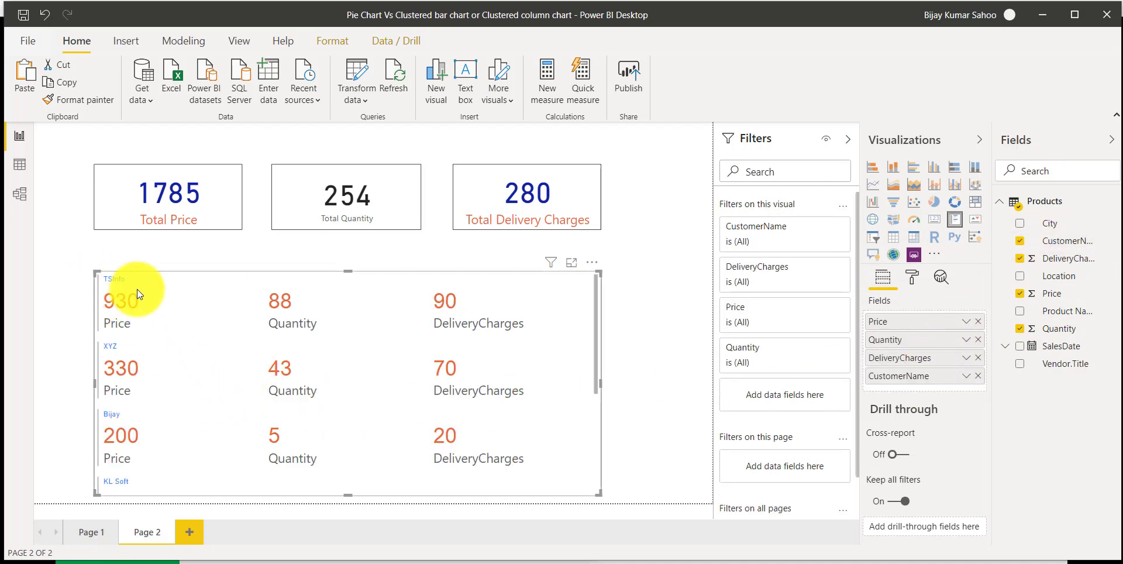
Extend the multi-row card's upper edge to just below the three single cards and select the Total Price card
{"action": "scroll", "coordinate": [150, 375], "scroll_direction": "down", "scroll_amount": 4}
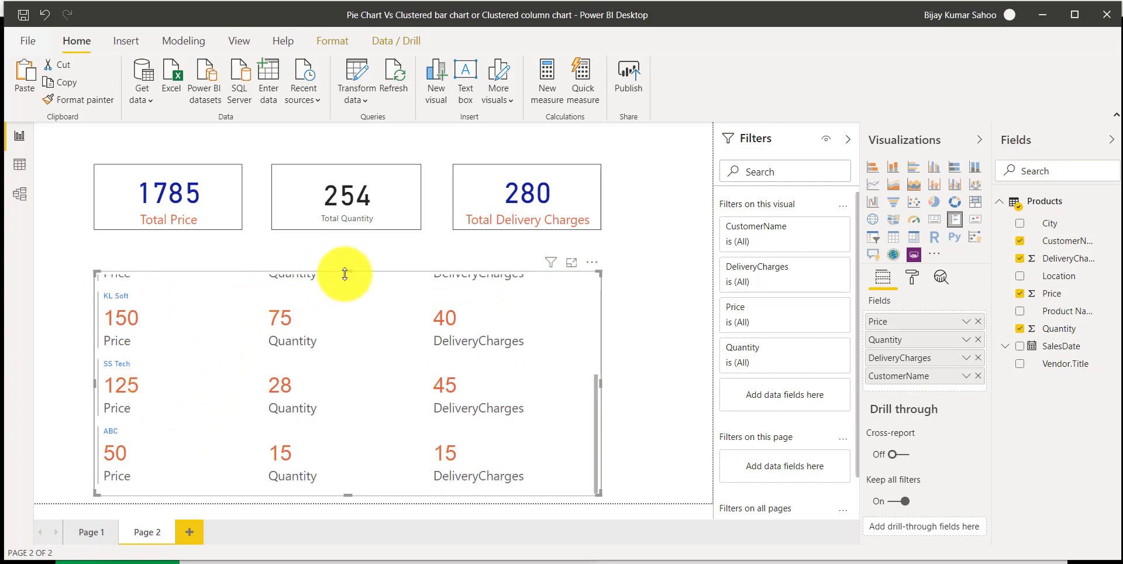
{"action": "left_click_drag", "start_coordinate": [349, 271], "coordinate": [350, 246]}
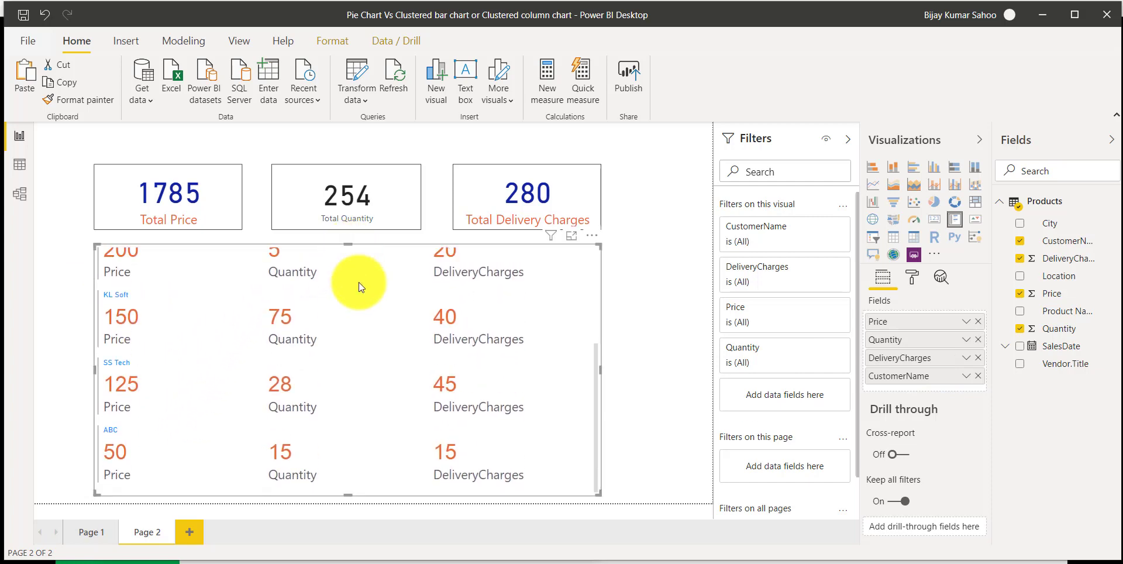
{"action": "scroll", "coordinate": [384, 369], "scroll_direction": "up", "scroll_amount": 3}
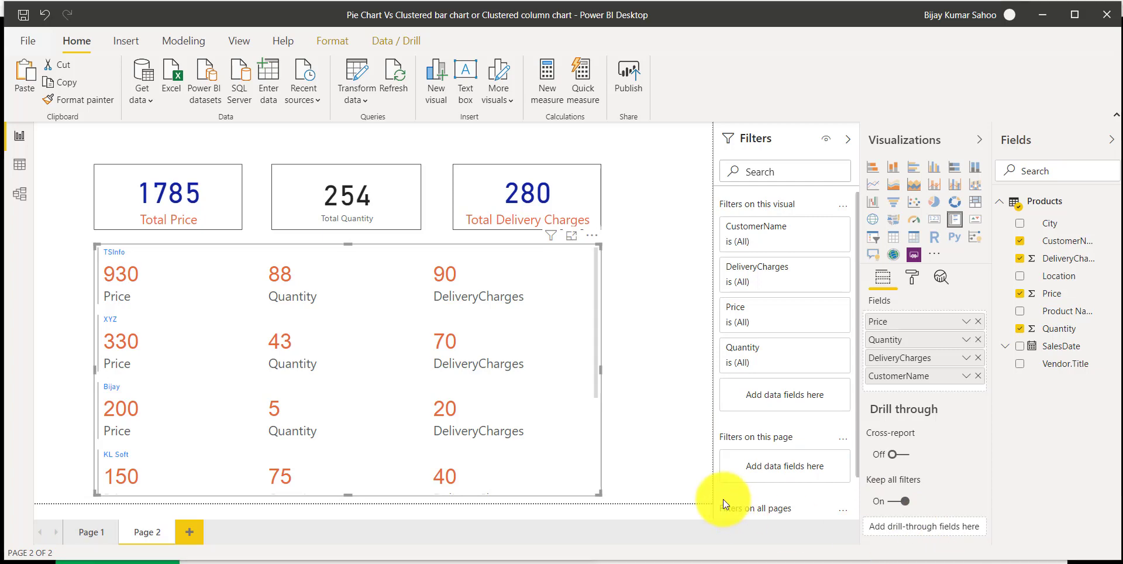
{"action": "left_click", "coordinate": [201, 219]}
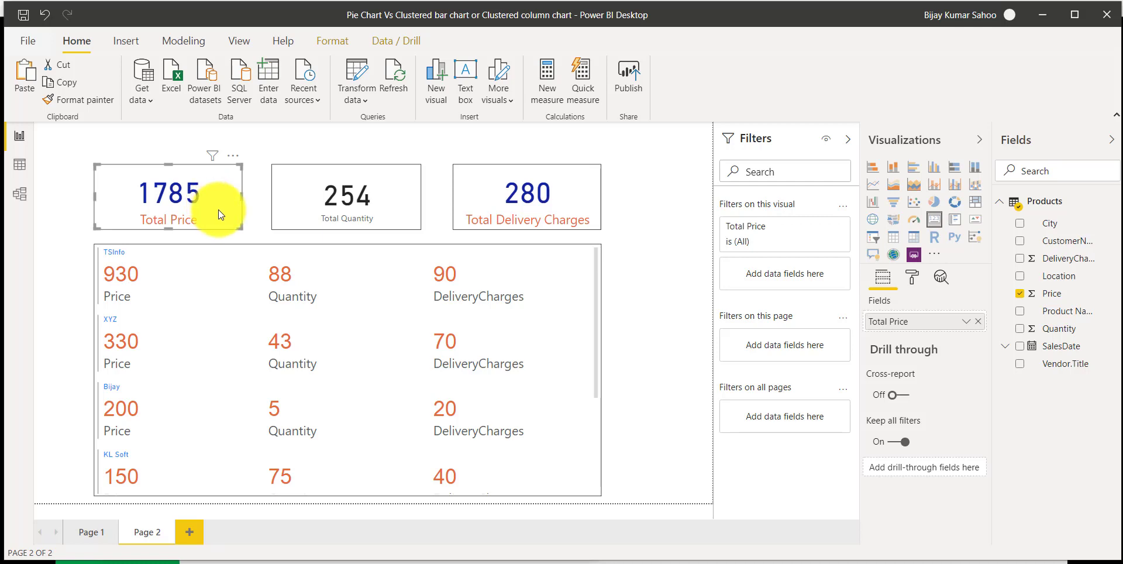
Move the Total Price, Total Quantity and Total Delivery Charges cards together toward the page's left edge
{"action": "left_click", "coordinate": [303, 214]}
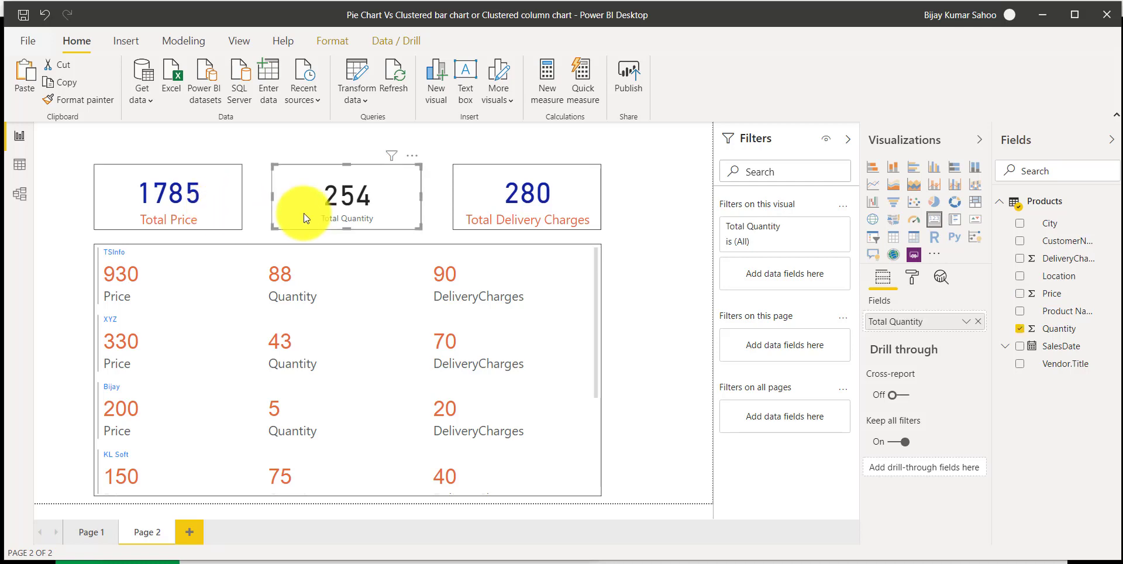
{"action": "left_click", "coordinate": [484, 213]}
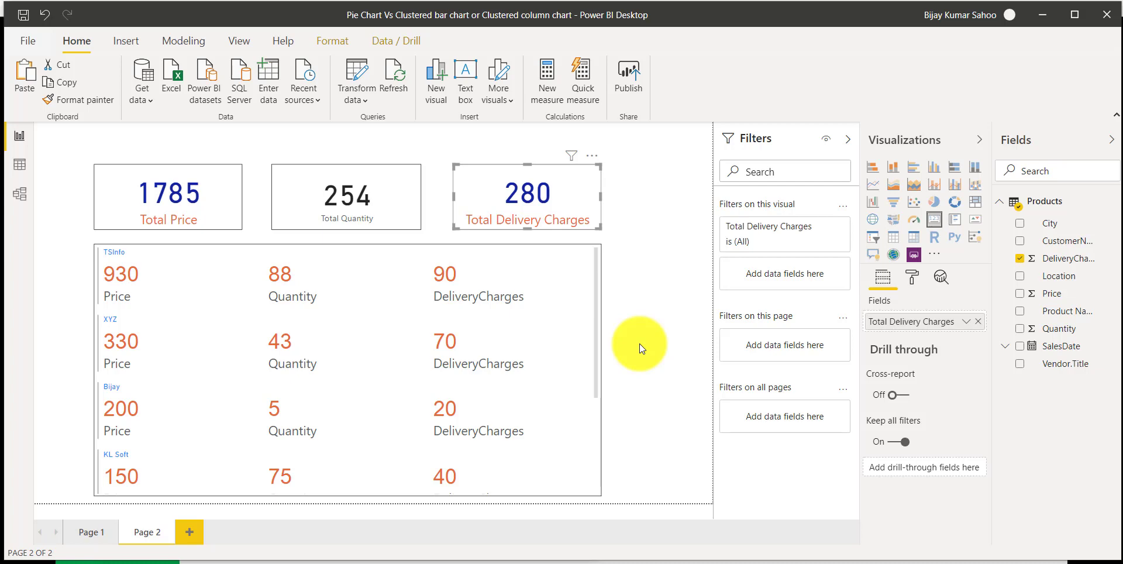
{"action": "left_click", "coordinate": [152, 206]}
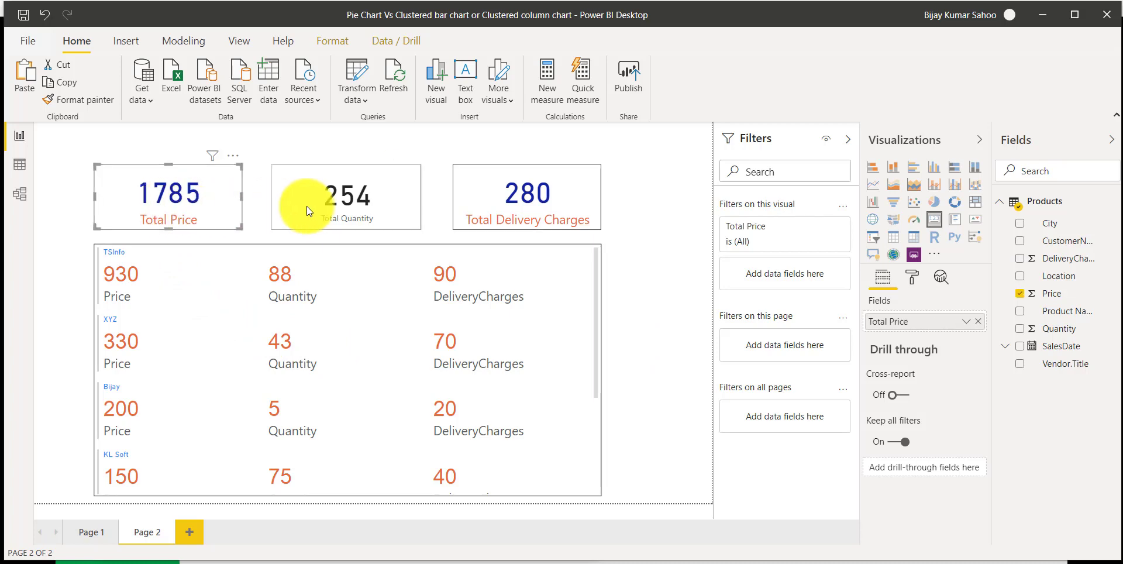
{"action": "left_click", "coordinate": [306, 206], "text": "ctrl"}
{"action": "left_click", "coordinate": [469, 207], "text": "ctrl"}
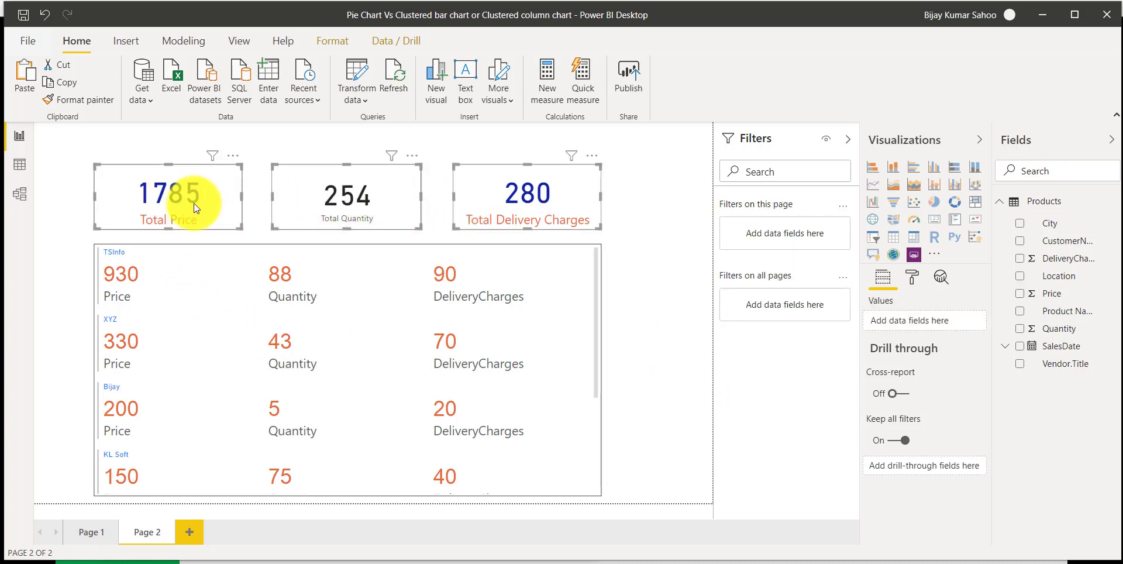
{"action": "left_click_drag", "start_coordinate": [195, 203], "coordinate": [148, 199]}
{"action": "left_click", "coordinate": [149, 199]}
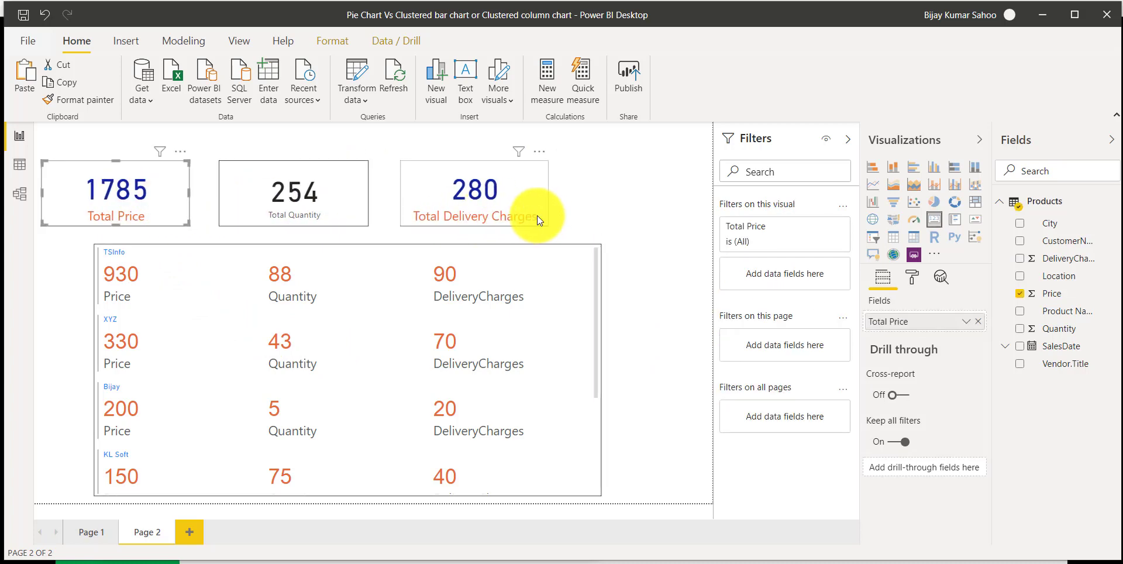
{"action": "left_click", "coordinate": [633, 215]}
{"action": "left_click", "coordinate": [492, 200]}
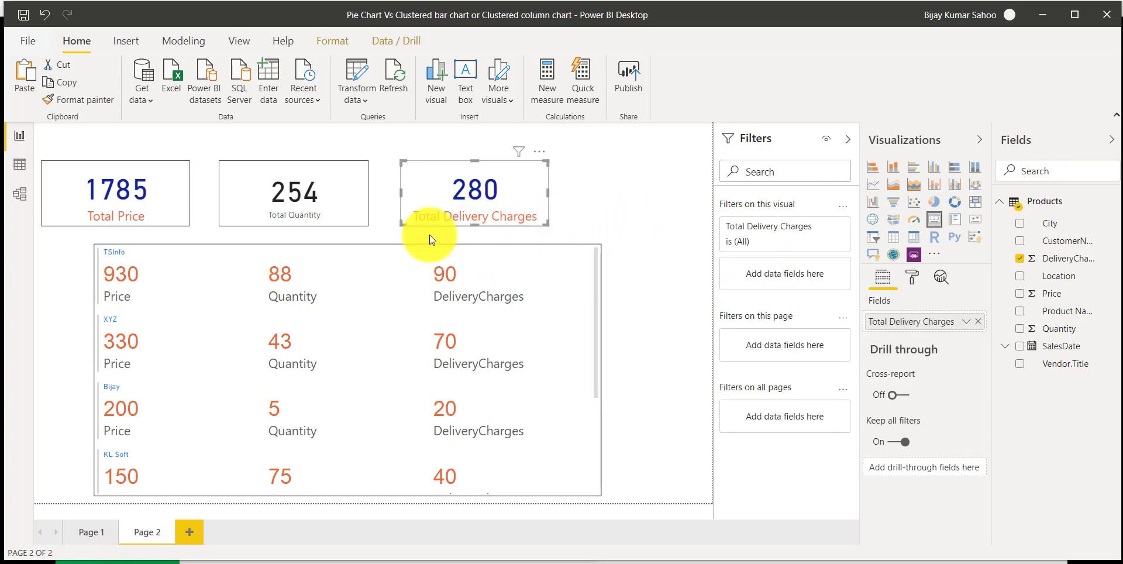
Duplicate the Total Price card and place the copy at the right end of the card row
{"action": "left_click", "coordinate": [154, 223]}
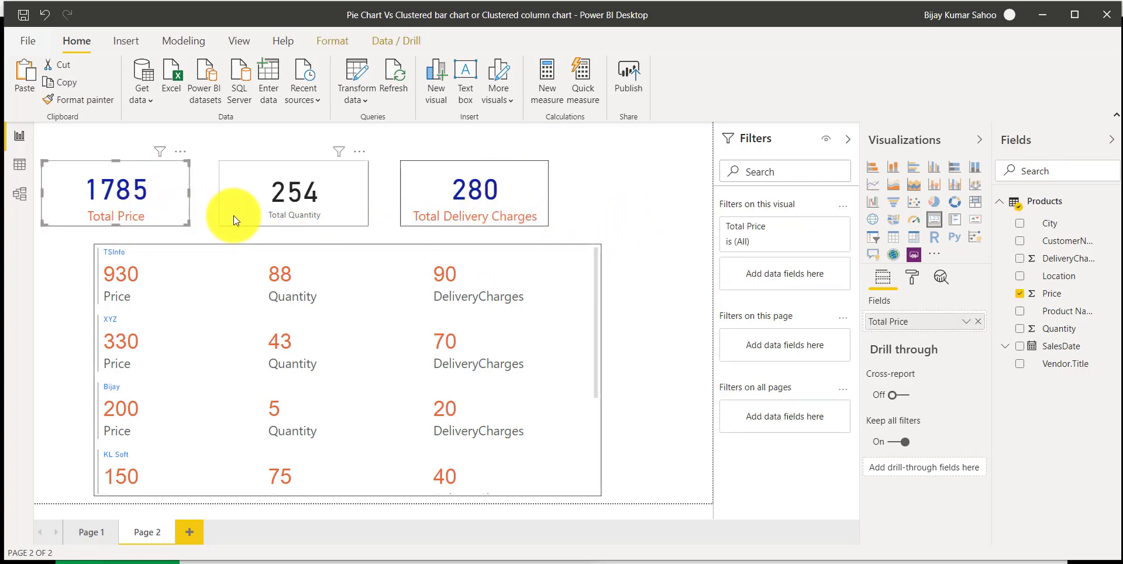
{"action": "left_click", "coordinate": [637, 198]}
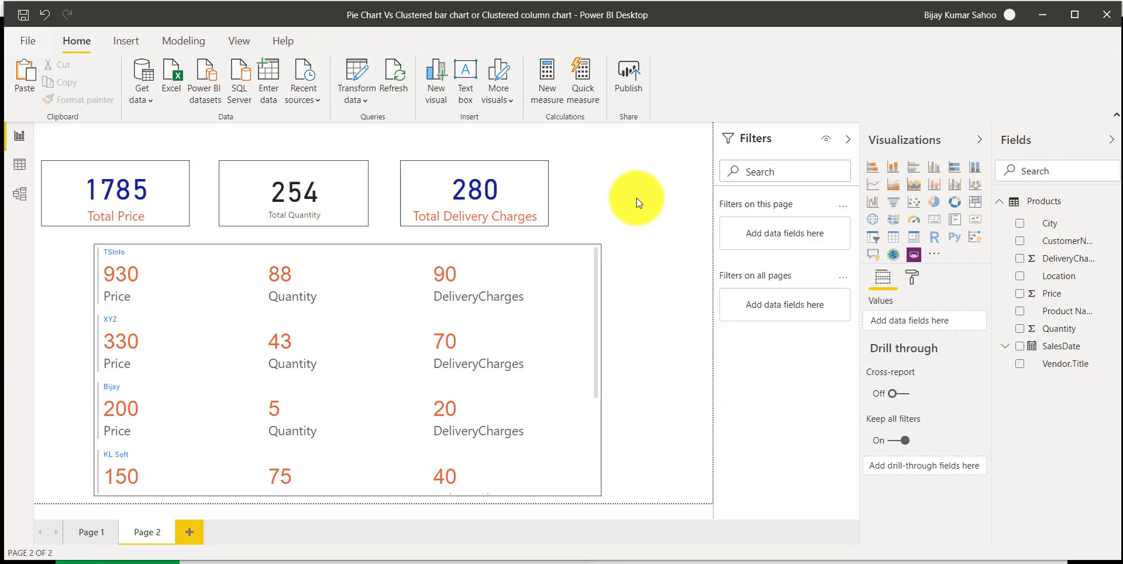
{"action": "key", "text": "ctrl+v"}
{"action": "left_click_drag", "start_coordinate": [169, 212], "coordinate": [679, 209]}
{"action": "left_click", "coordinate": [694, 318]}
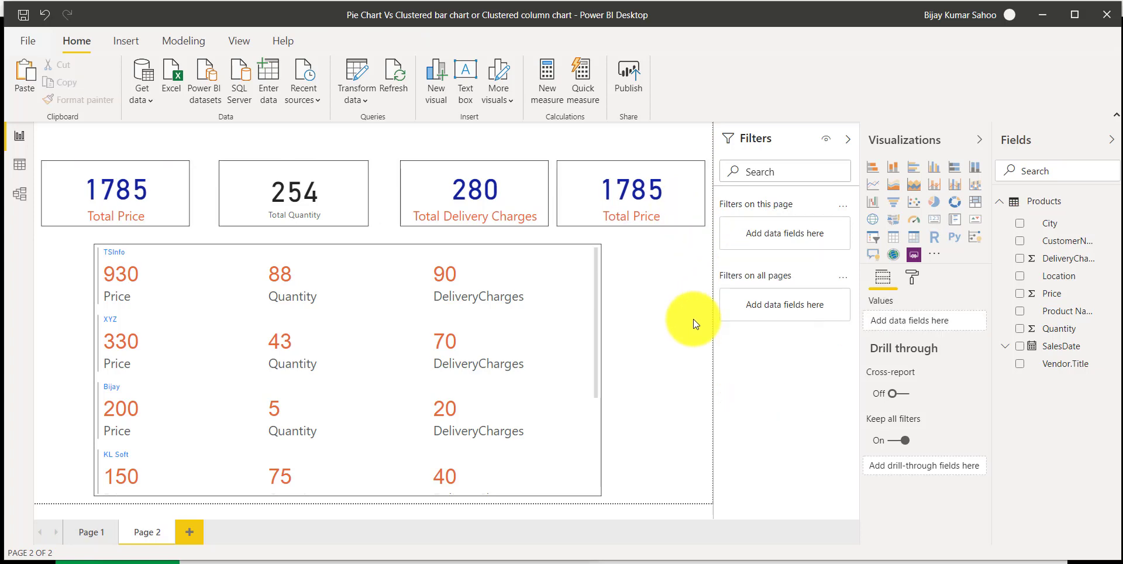
Filter the copied Total Price card by Product Name so that it covers only Desktop
{"action": "left_click", "coordinate": [670, 199]}
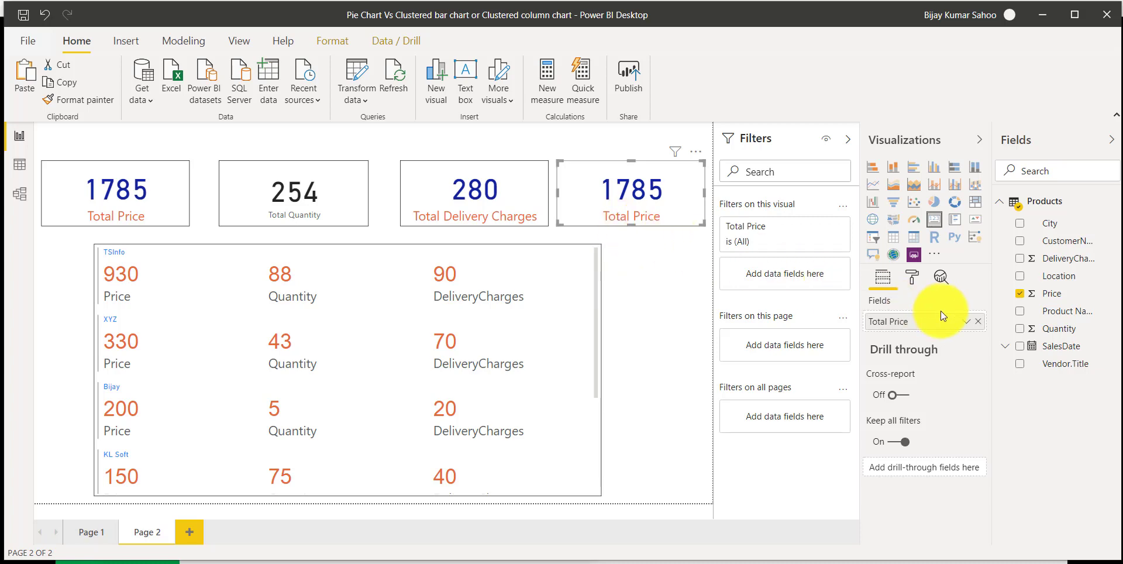
{"action": "left_click_drag", "start_coordinate": [1059, 311], "coordinate": [756, 285]}
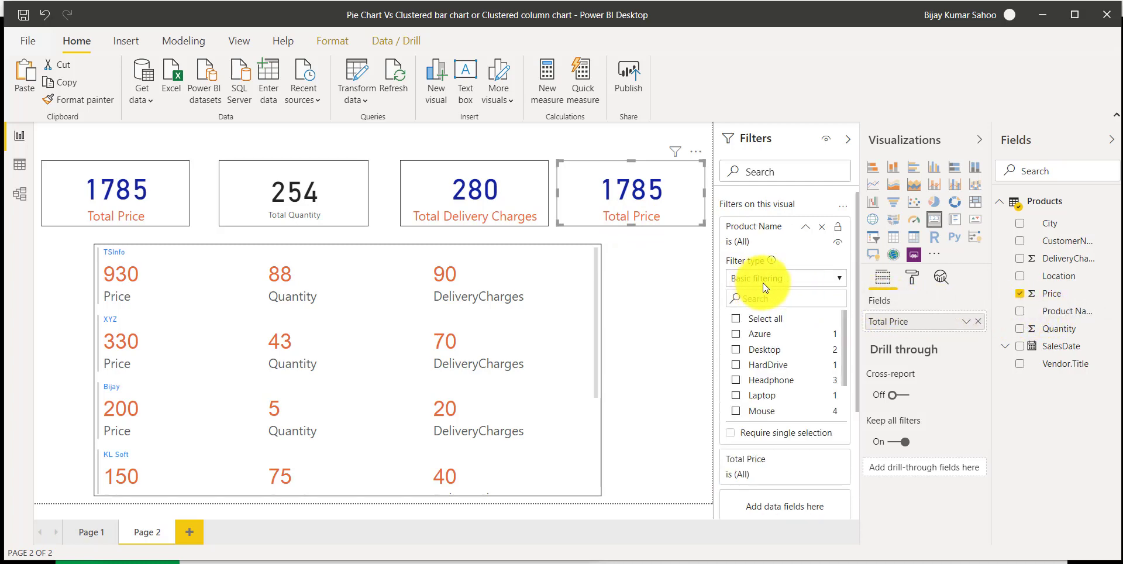
{"action": "left_click", "coordinate": [737, 351]}
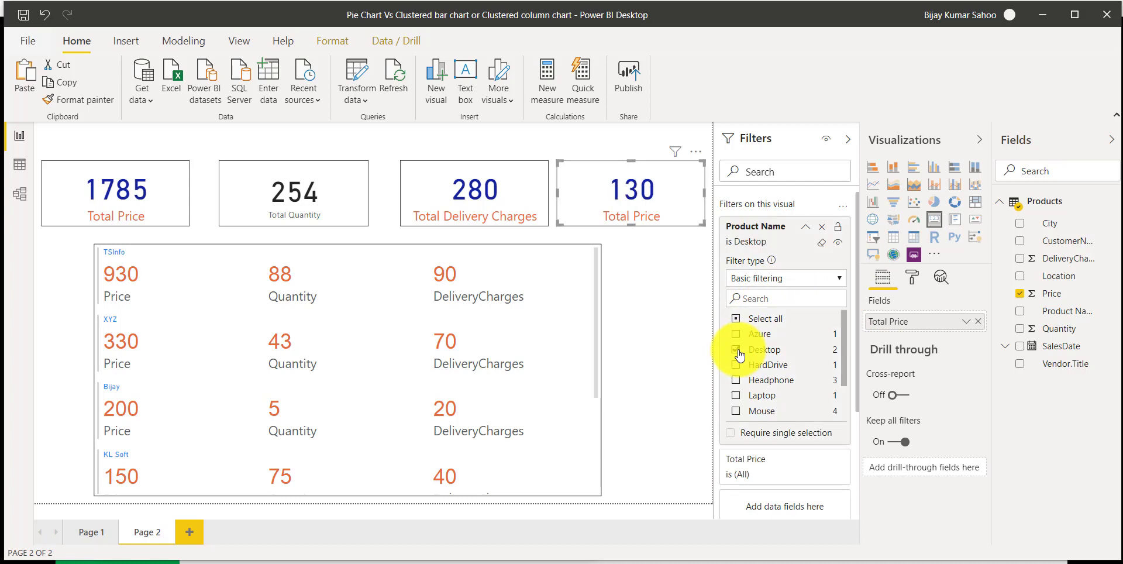
{"action": "left_click", "coordinate": [778, 232]}
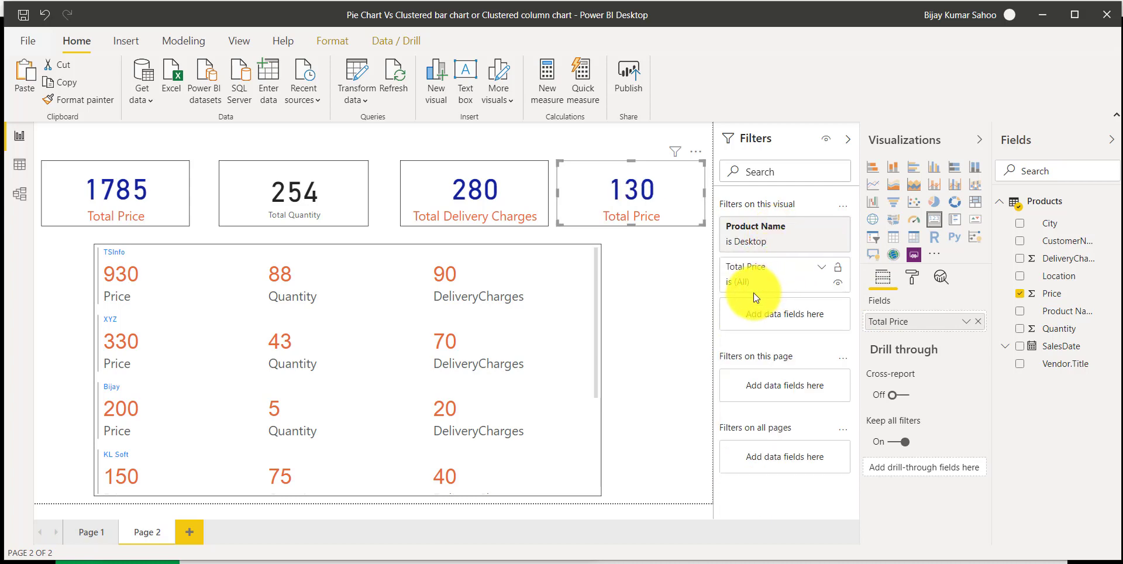
Rename the copied card's field as Total Price (Desktop)
{"action": "right_click", "coordinate": [928, 322]}
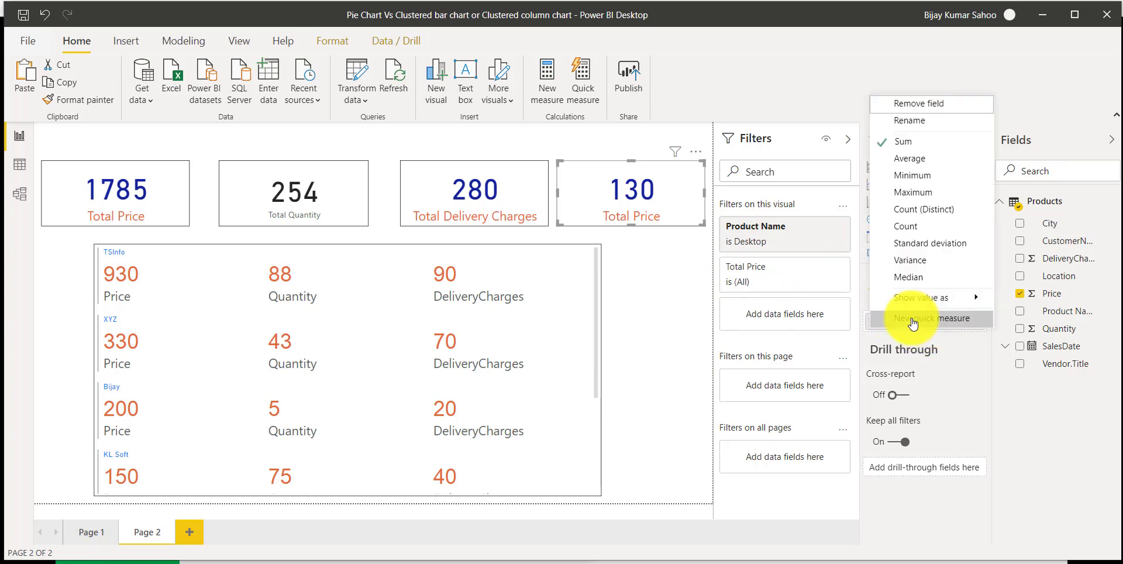
{"action": "left_click", "coordinate": [906, 120]}
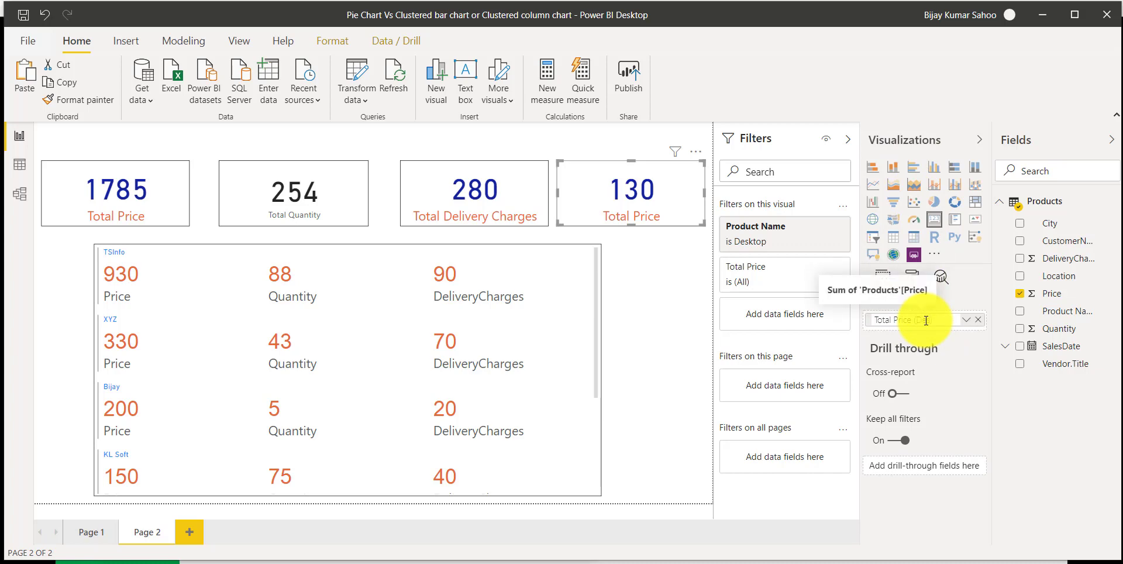
{"action": "type", "text": "(Desktop)"}
{"action": "key", "text": "Return"}
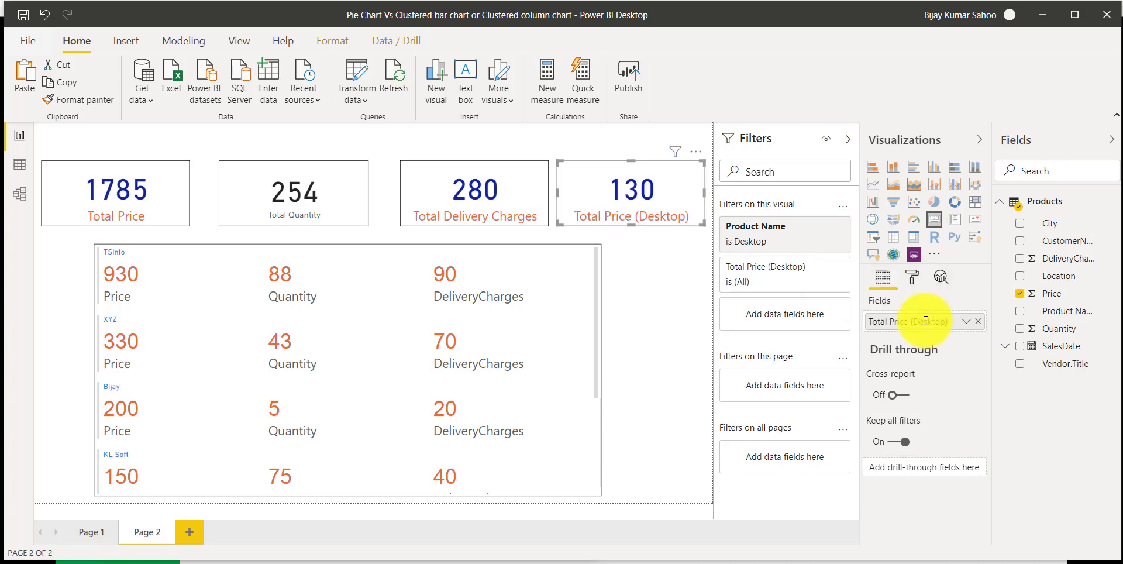
{"action": "left_click", "coordinate": [653, 236]}
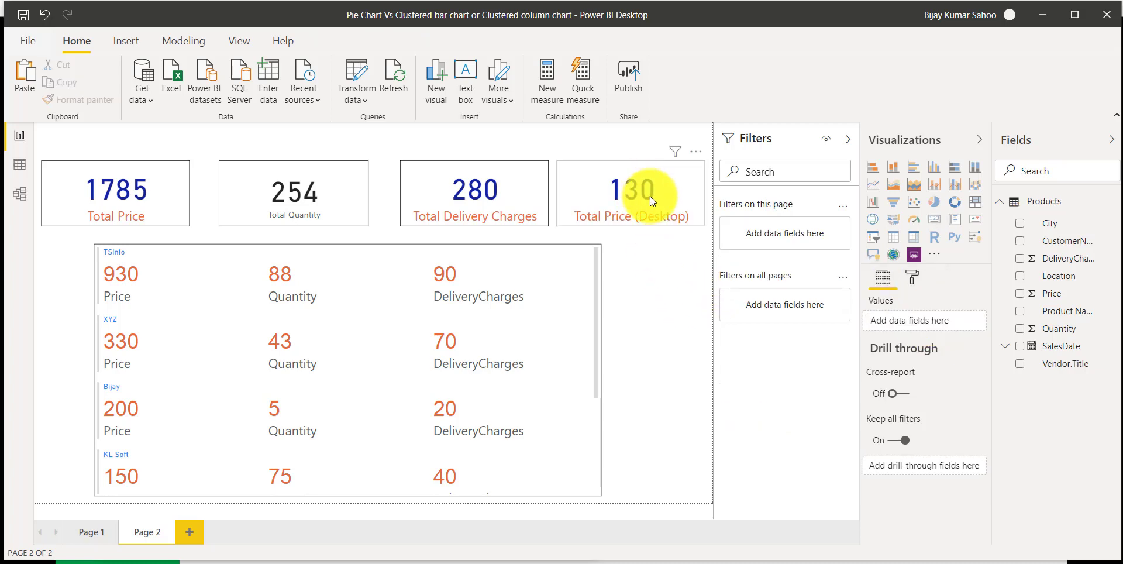
Shift the Total Quantity, Total Delivery Charges and Total Price (Desktop) cards slightly left to even out the spacing of the card row
{"action": "left_click", "coordinate": [650, 197]}
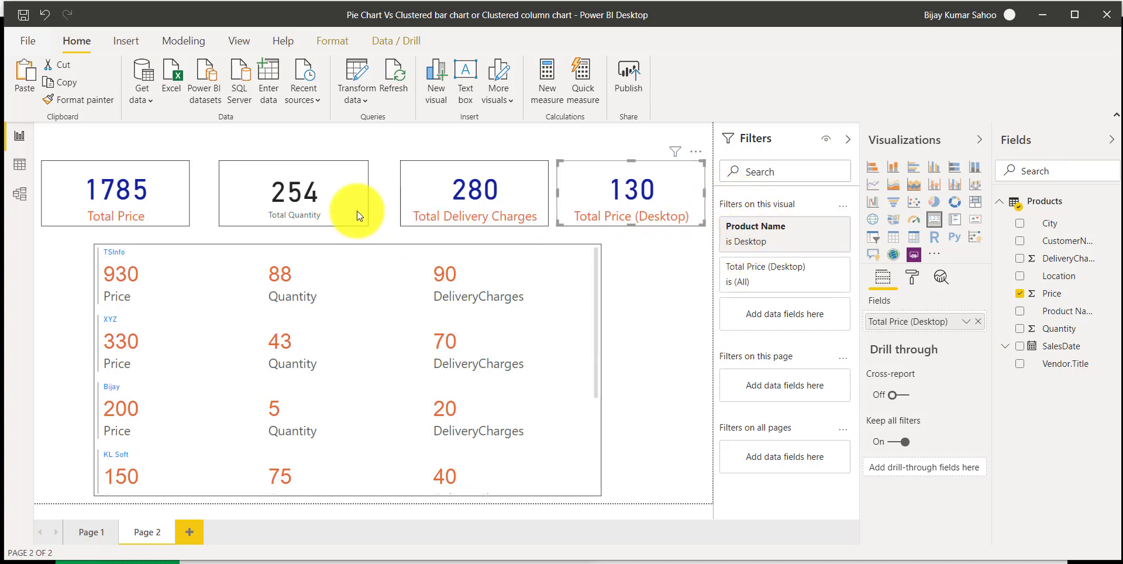
{"action": "mouse_move", "coordinate": [323, 192]}
{"action": "left_mouse_down"}
{"action": "mouse_move", "coordinate": [309, 193]}
{"action": "mouse_move", "coordinate": [321, 193]}
{"action": "left_mouse_up"}
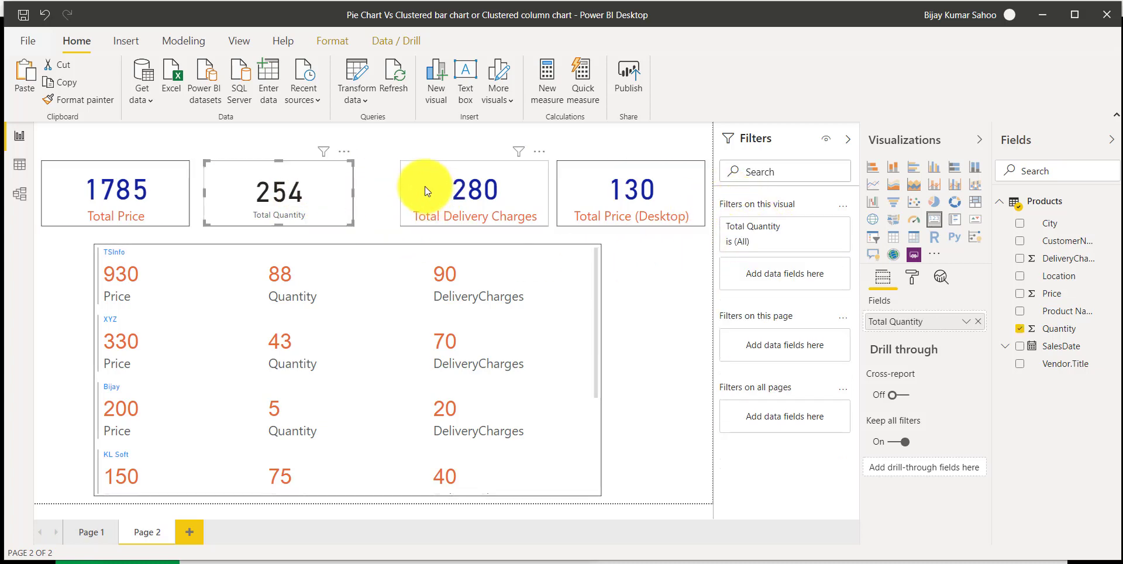
{"action": "left_click_drag", "start_coordinate": [425, 186], "coordinate": [403, 186]}
{"action": "left_click", "coordinate": [557, 183]}
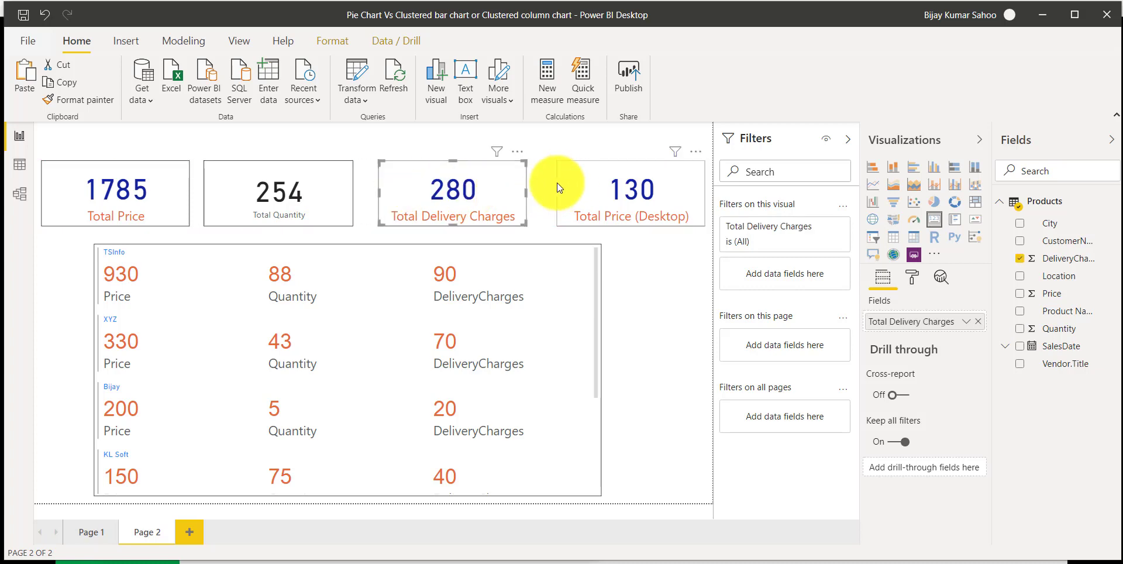
{"action": "left_click_drag", "start_coordinate": [557, 182], "coordinate": [547, 182]}
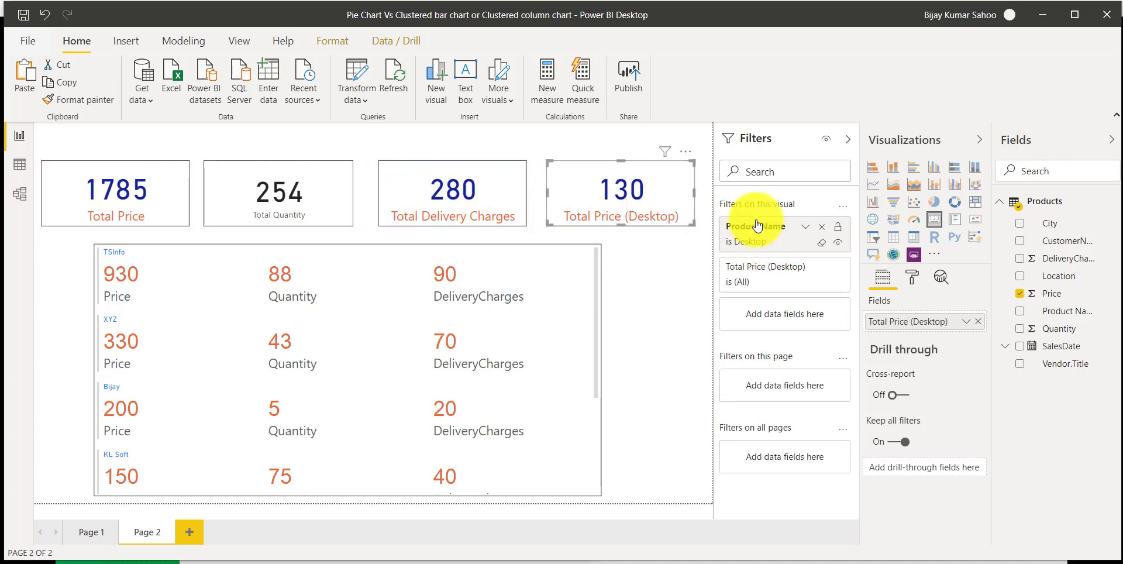